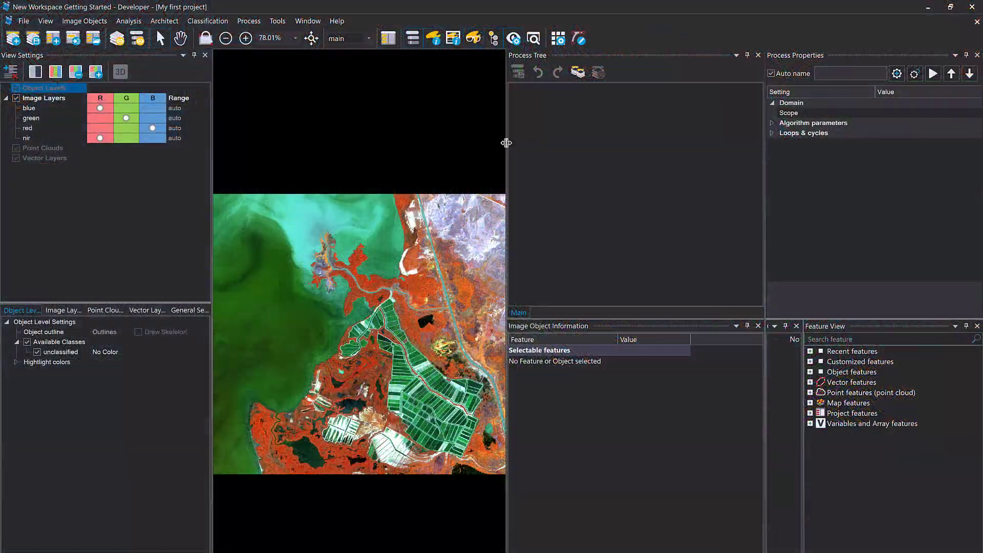
# Step: Enlarge the image view beside a wider Process Tree panel and fit the whole image to the window
pyautogui.moveTo(506, 143); pyautogui.dragTo(625, 179)
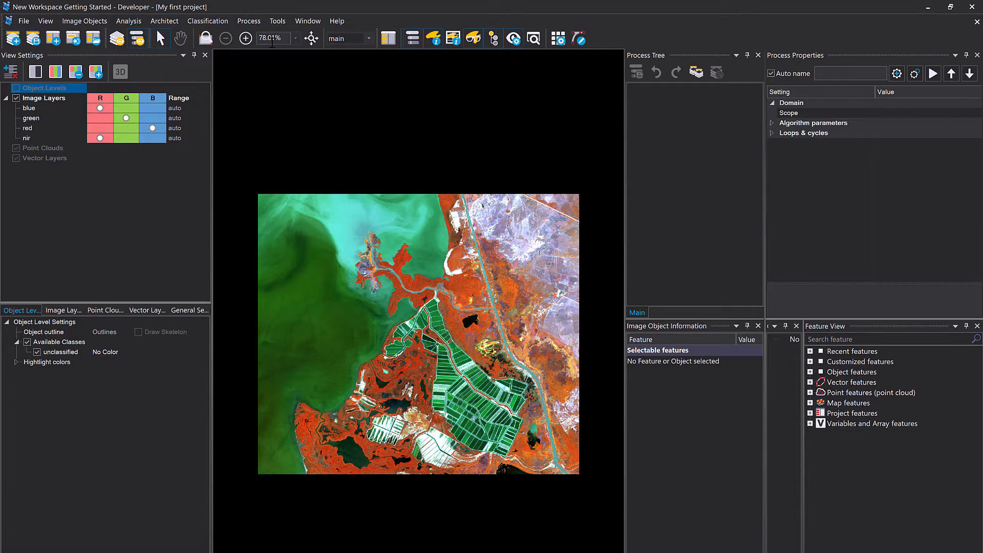
pyautogui.click(313, 39)
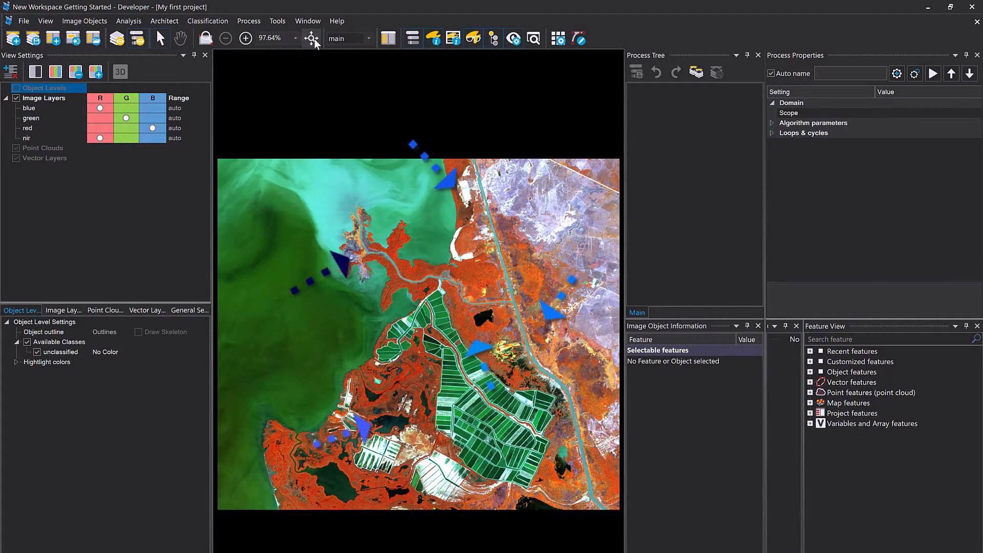
pyautogui.press('XF86AudioLowerVolume')
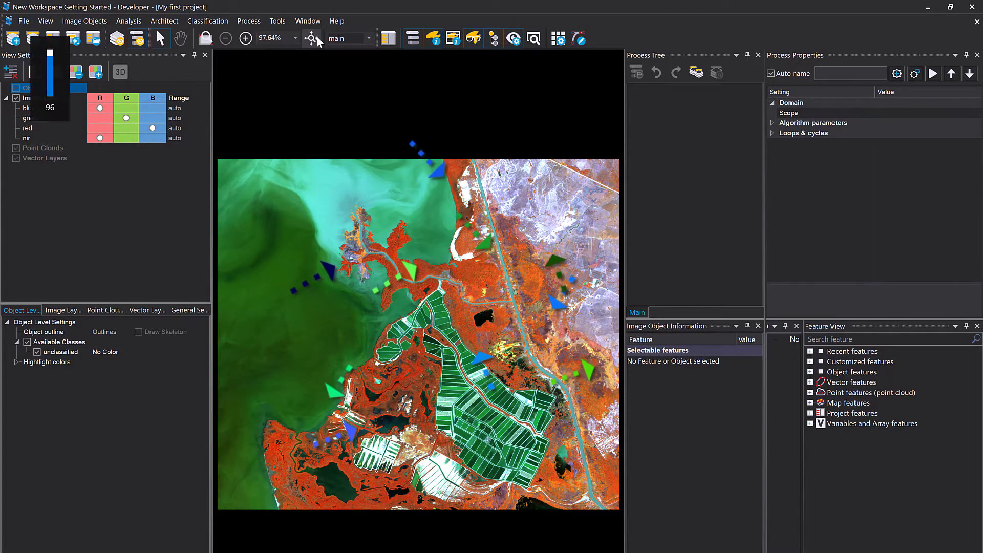
pyautogui.moveTo(623, 127); pyautogui.dragTo(657, 136)
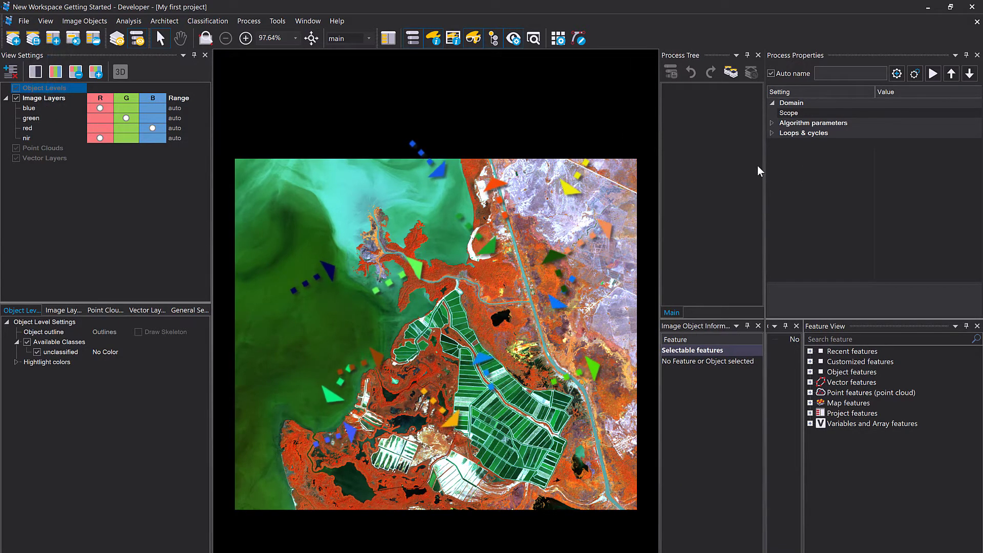
pyautogui.moveTo(766, 170); pyautogui.dragTo(818, 167)
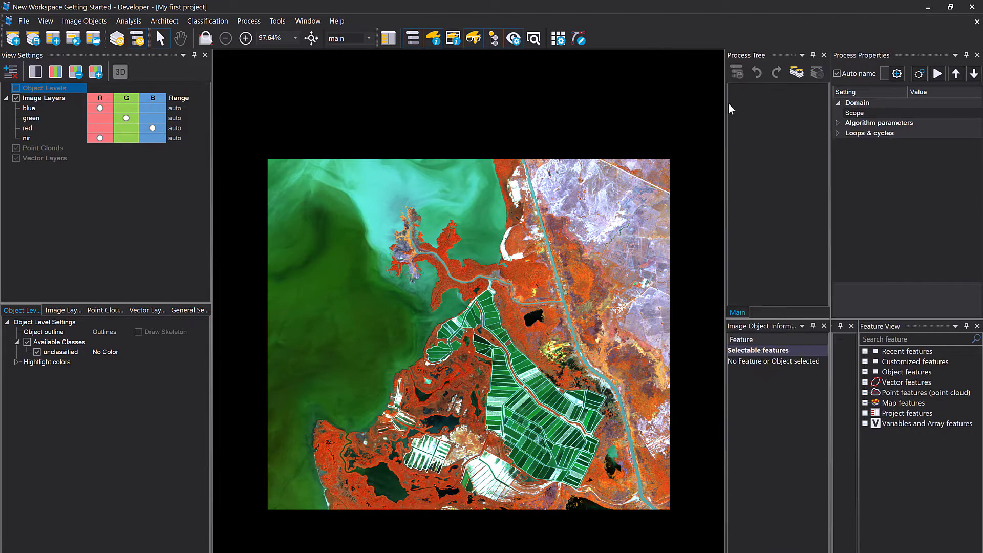
pyautogui.moveTo(726, 106); pyautogui.dragTo(651, 115)
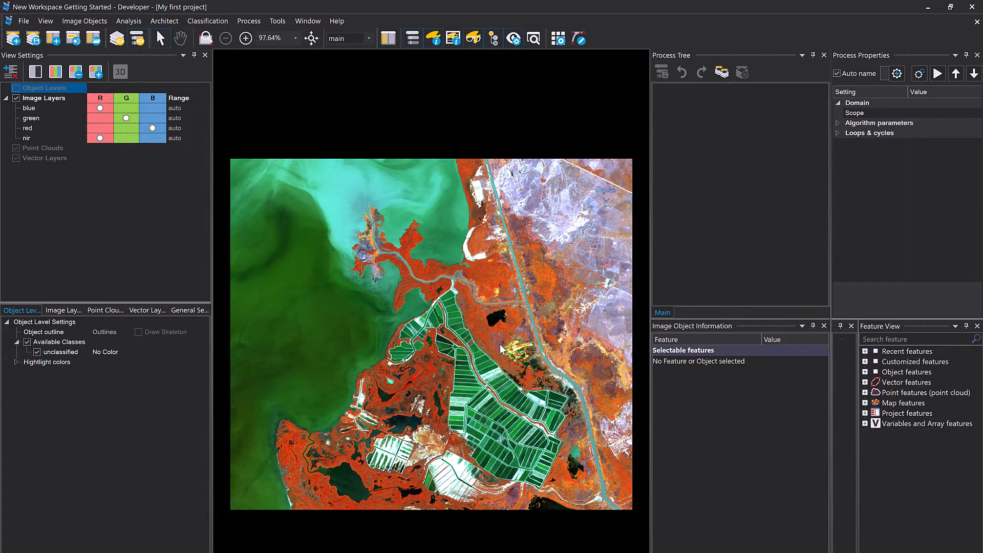
# Step: Map the red, green and blue layers to their matching R, G and B display channels
pyautogui.click(104, 139)
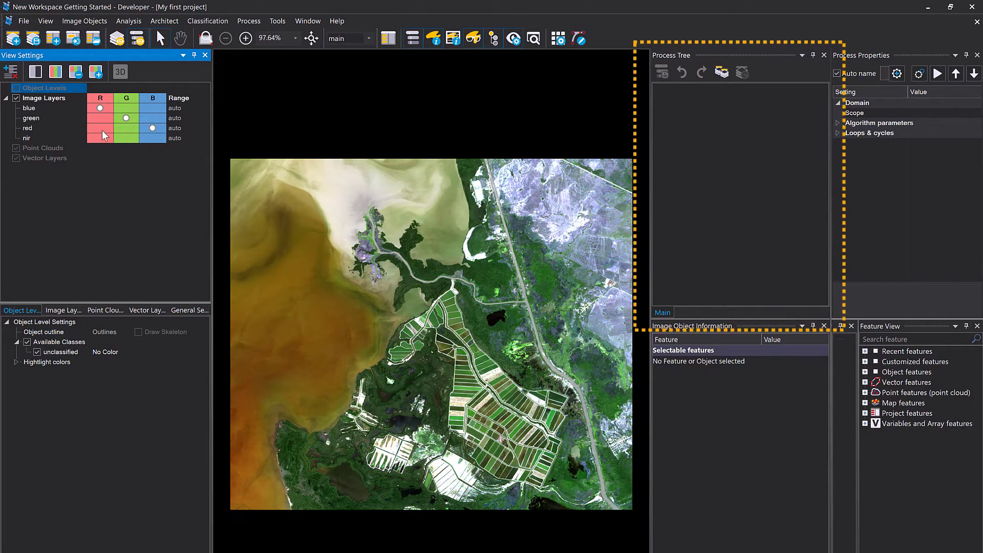
pyautogui.click(100, 128)
pyautogui.click(152, 108)
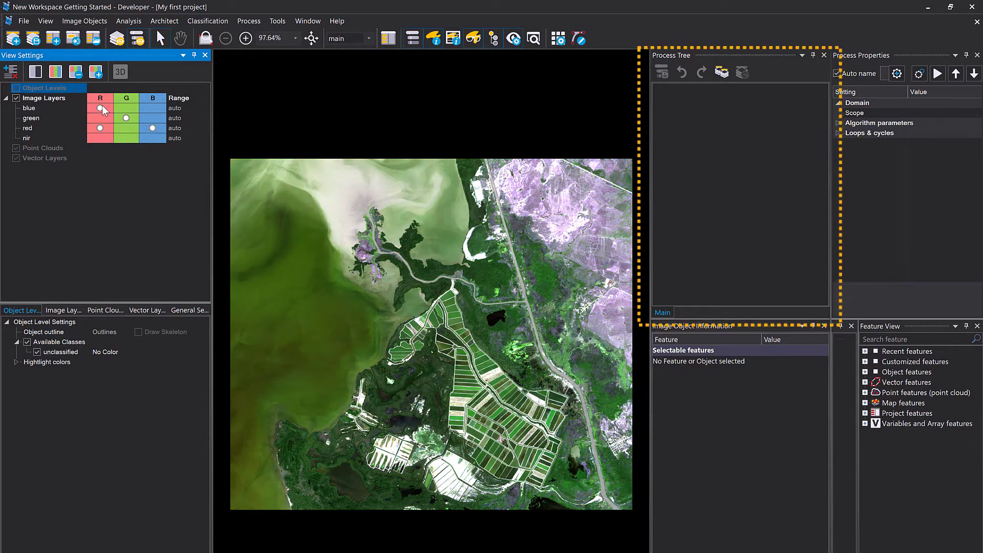
pyautogui.click(153, 128)
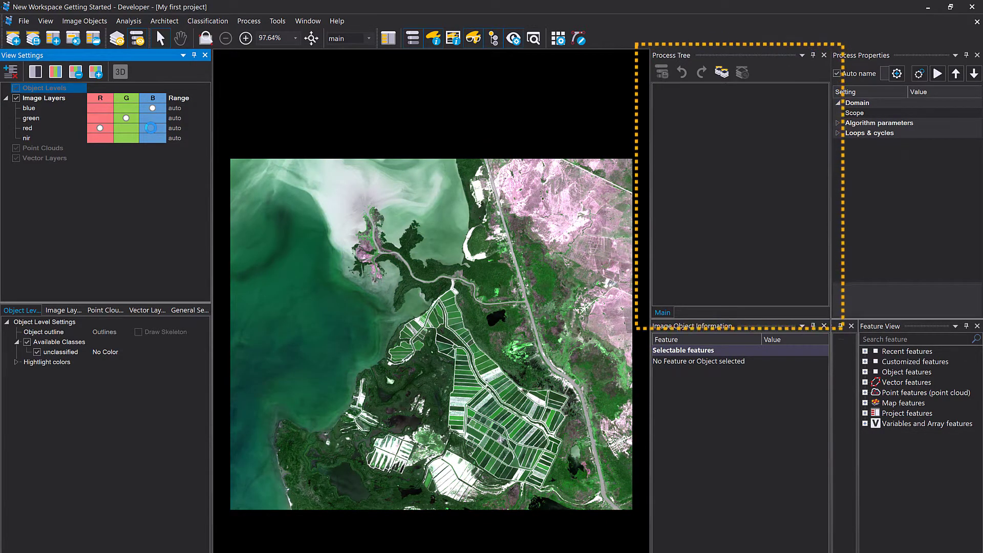
# Step: Widen the Process Tree and information panels and refit the image to the narrower view
pyautogui.click(727, 149)
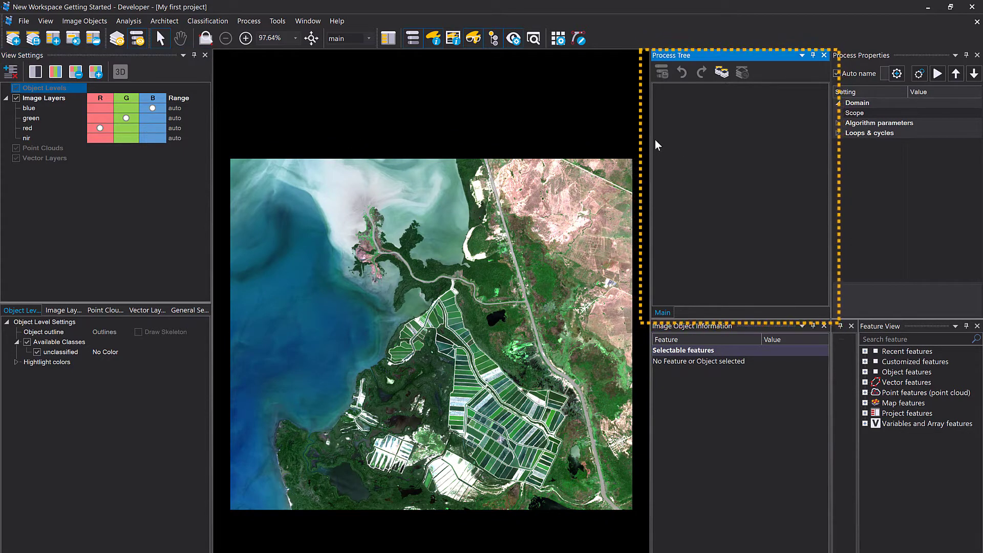
pyautogui.moveTo(650, 137); pyautogui.dragTo(605, 141)
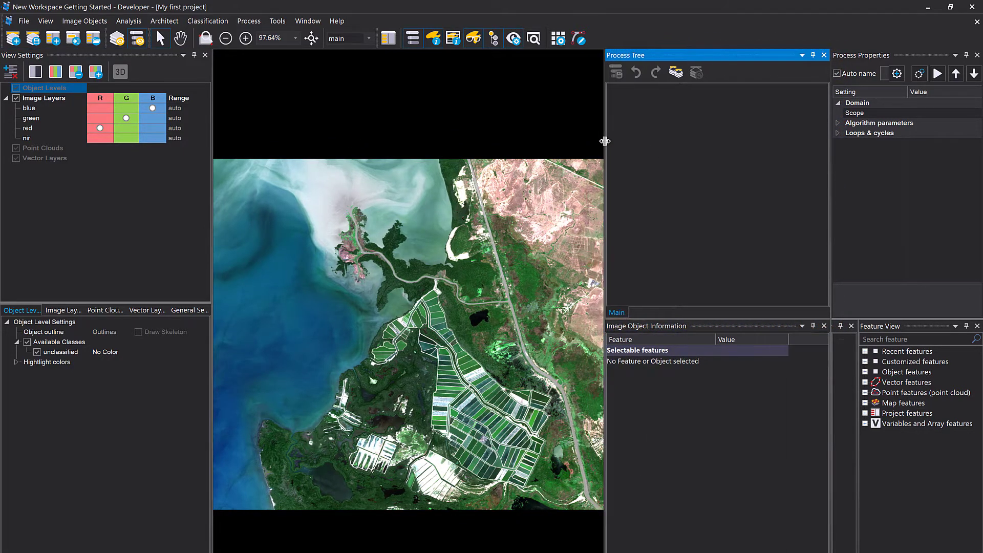
pyautogui.click(313, 40)
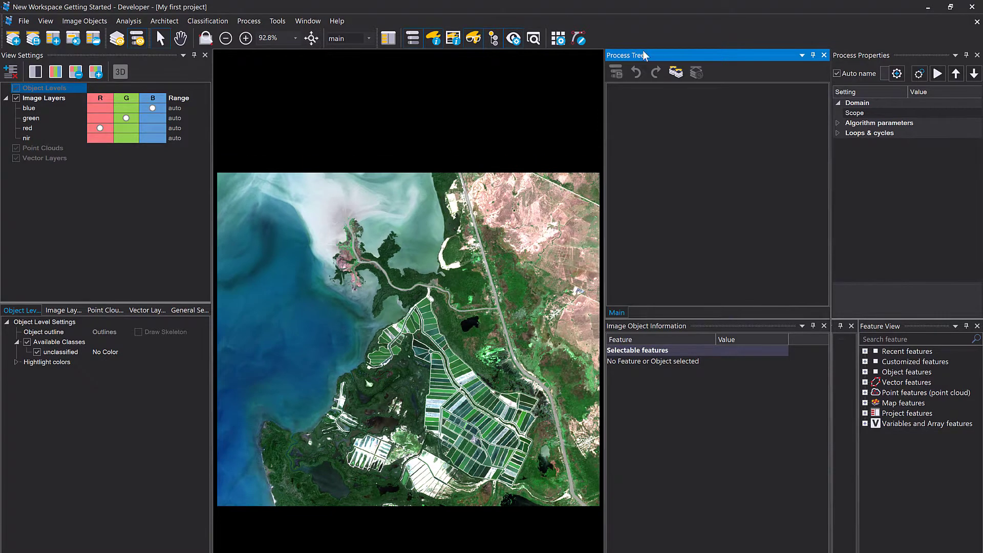
# Step: Add a new process to the Process Tree using the index layer calculation algorithm
pyautogui.rightClick(640, 108)
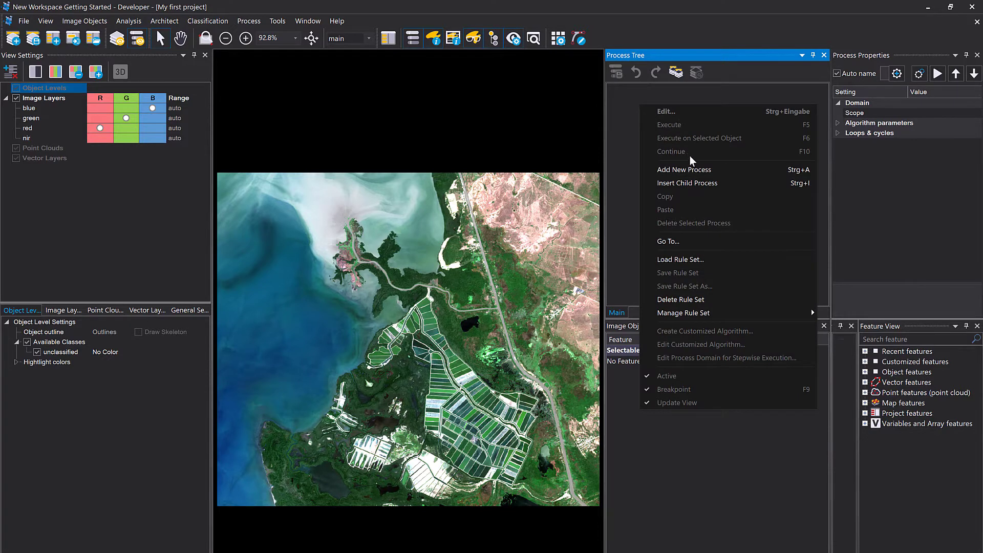
pyautogui.click(696, 169)
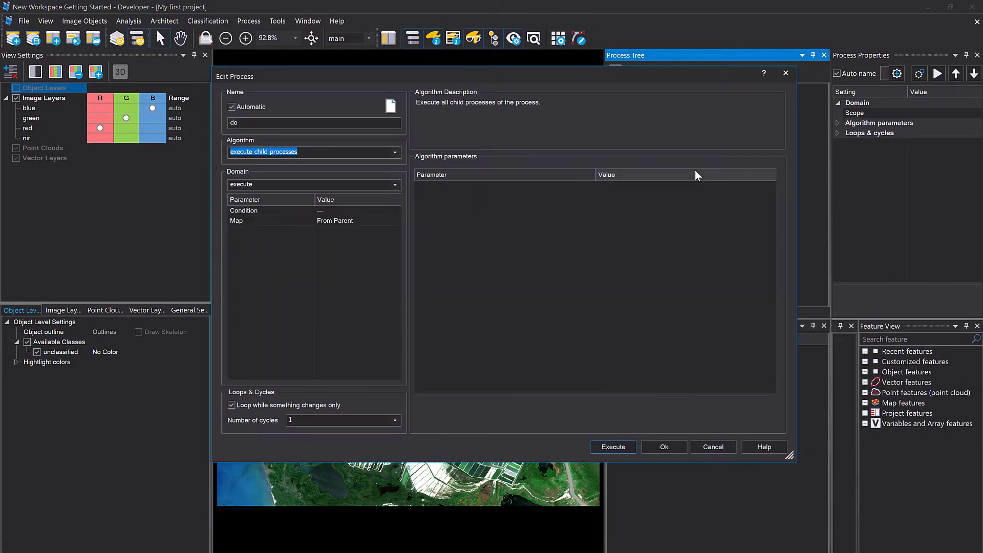
pyautogui.click(396, 152)
pyautogui.moveTo(397, 184); pyautogui.dragTo(405, 149)
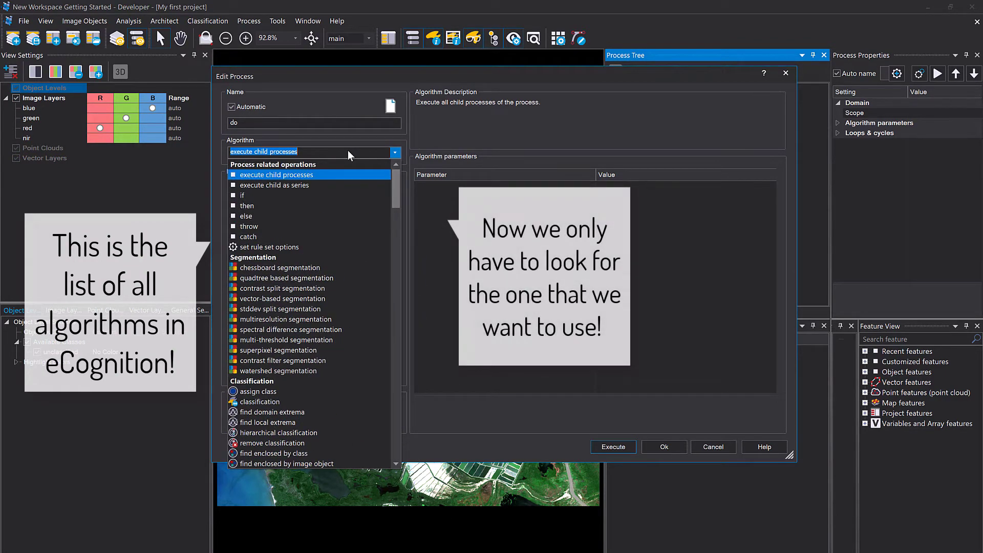
pyautogui.write('inde')
pyautogui.click(339, 165)
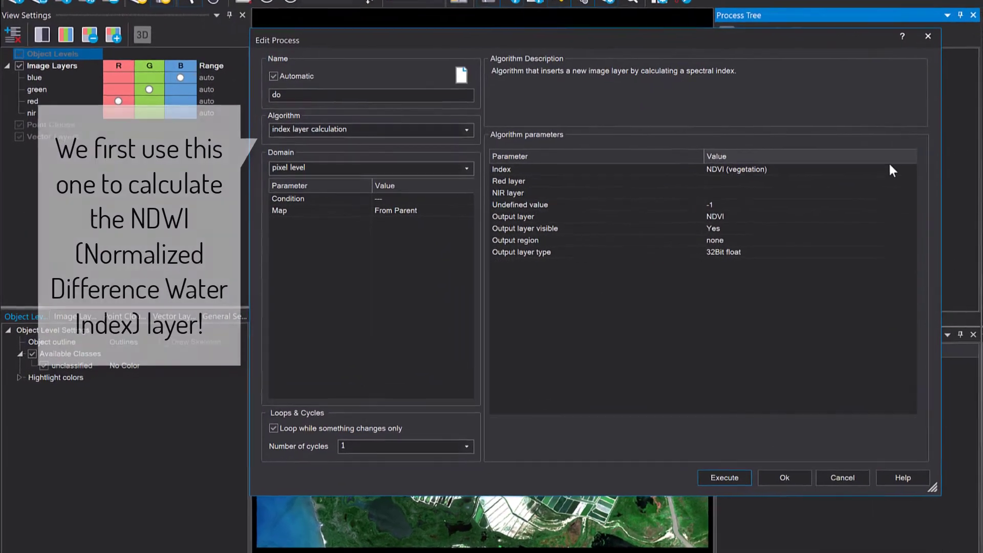
# Step: Set Index to NDWI (water), with green as the Green layer and nir as the NIR layer
pyautogui.click(920, 170)
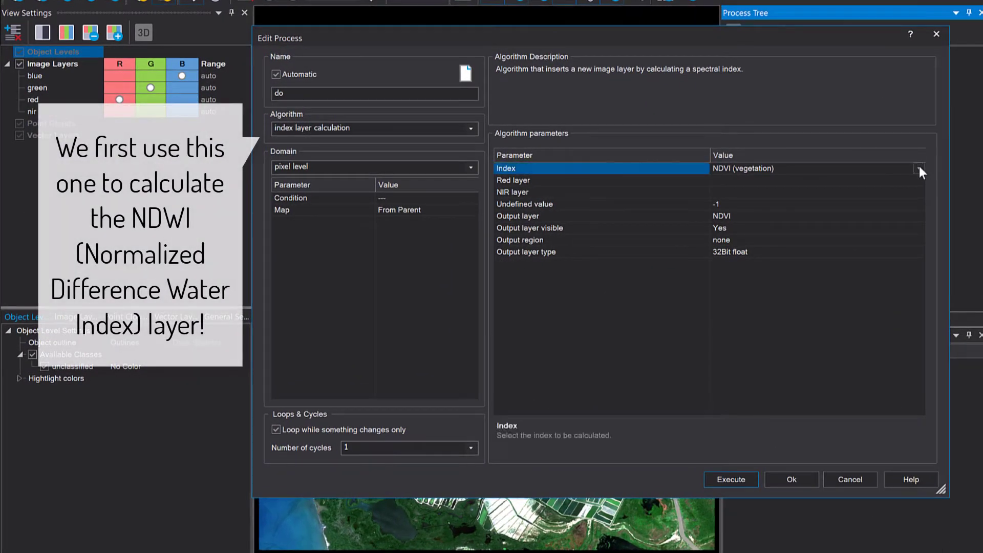
pyautogui.click(920, 170)
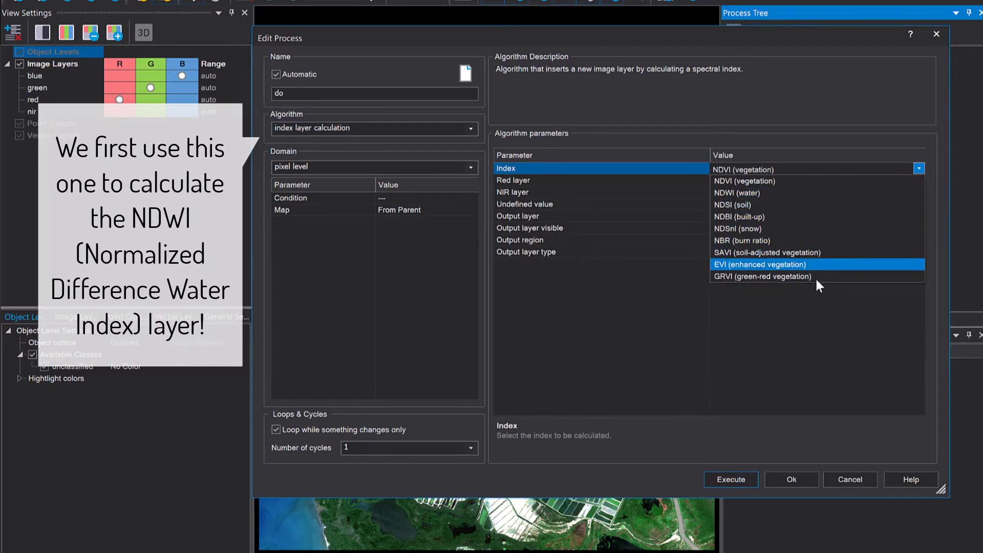
pyautogui.click(774, 192)
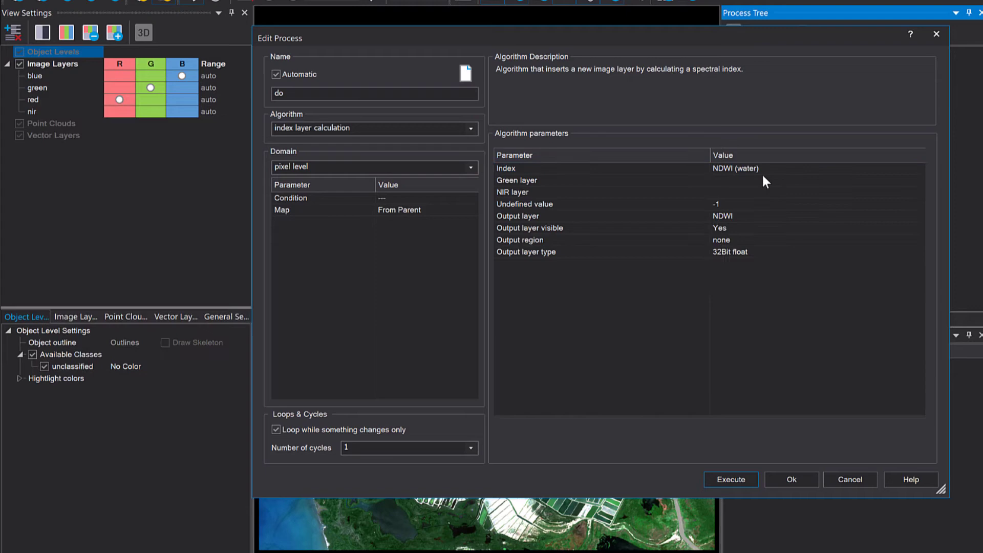
pyautogui.click(761, 179)
pyautogui.click(919, 180)
pyautogui.click(856, 204)
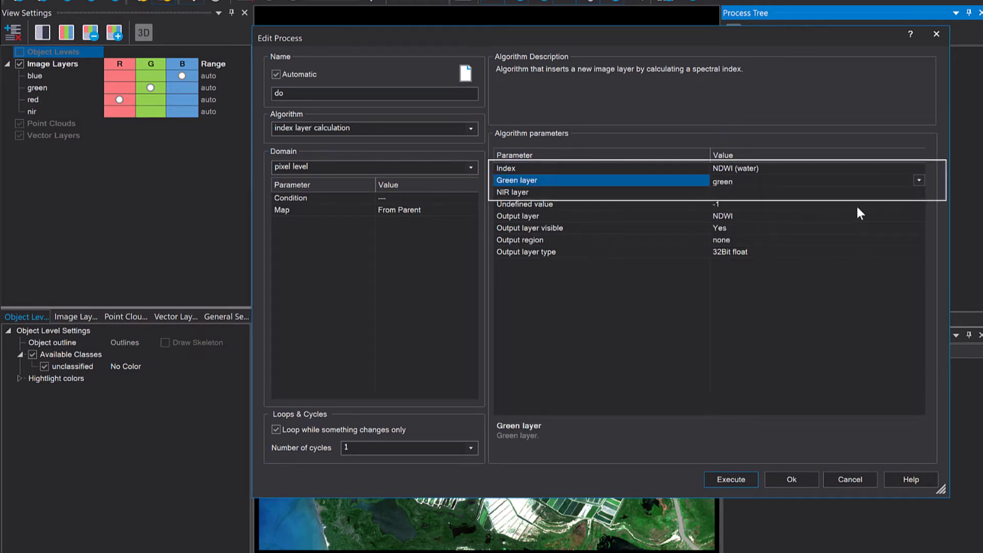
pyautogui.click(915, 192)
pyautogui.click(915, 192)
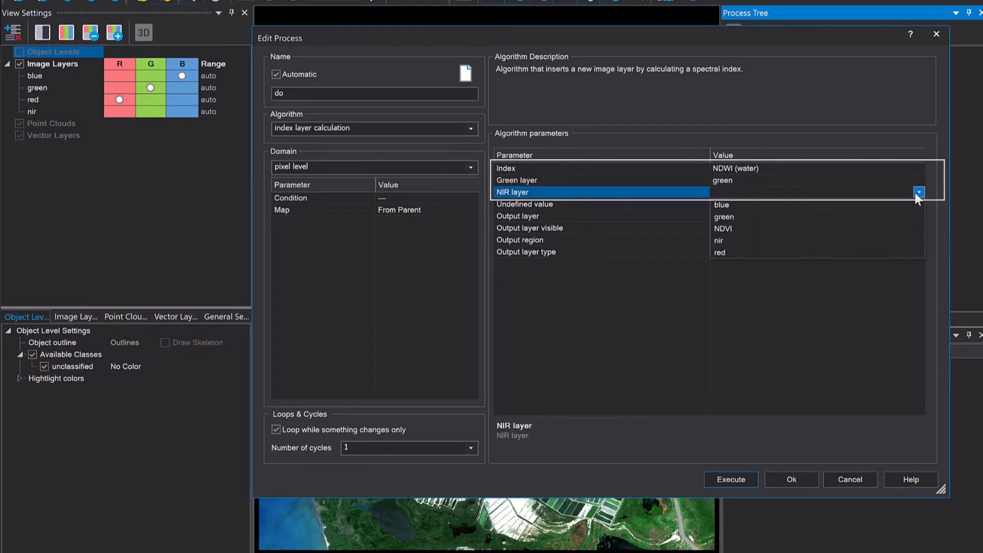
pyautogui.click(834, 240)
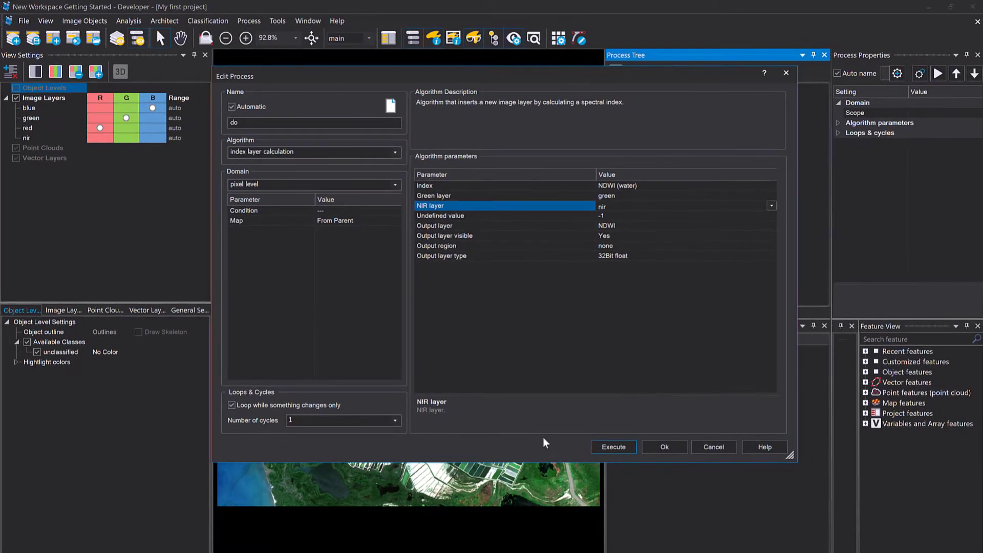
# Step: Execute the NDWI process and split the view horizontally, showing the NDWI layer in the bottom pane
pyautogui.click(602, 447)
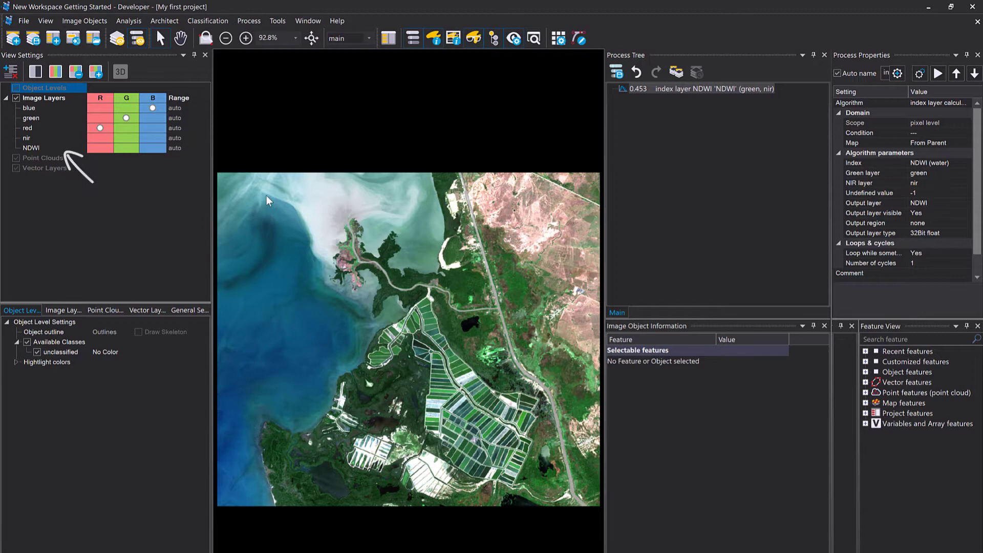
pyautogui.click(313, 21)
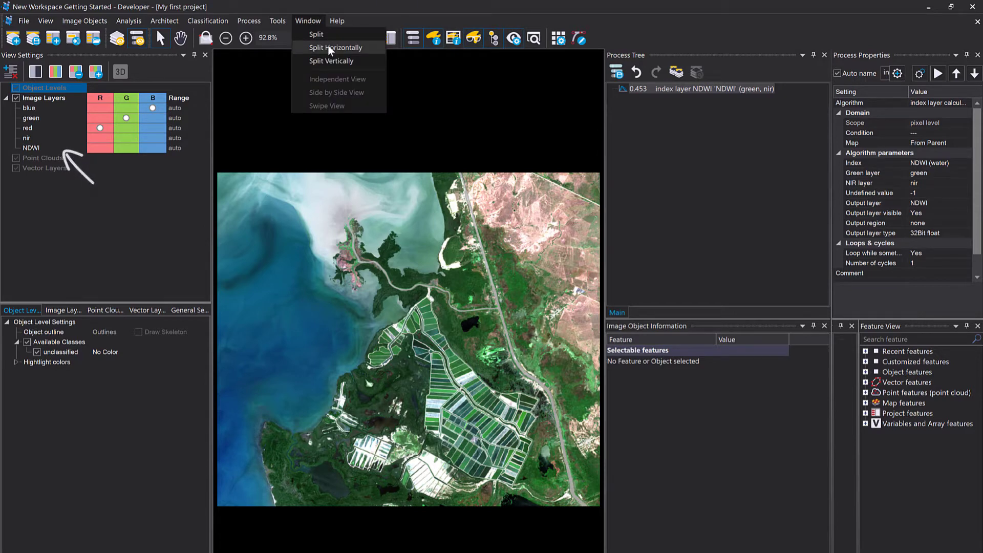
pyautogui.click(333, 47)
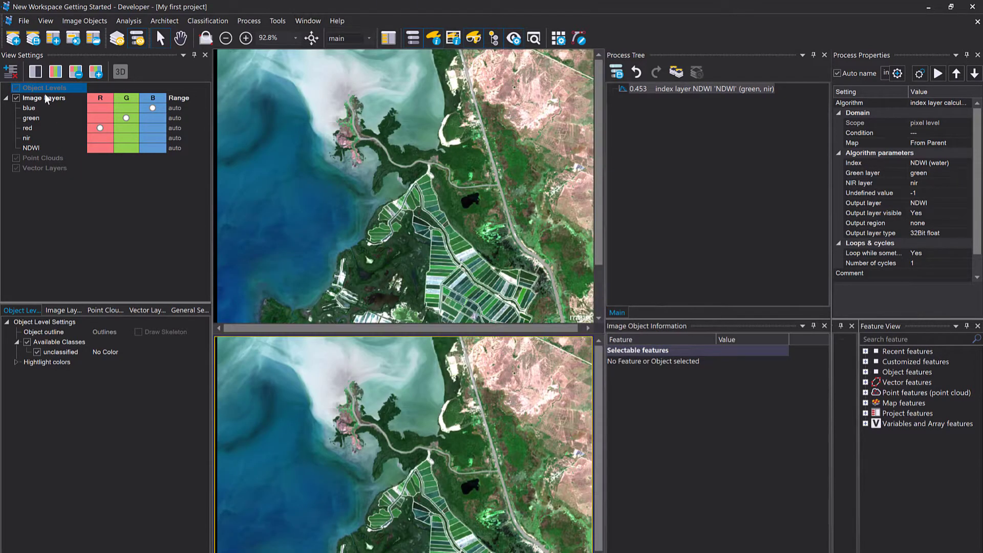
pyautogui.click(35, 72)
pyautogui.click(76, 72)
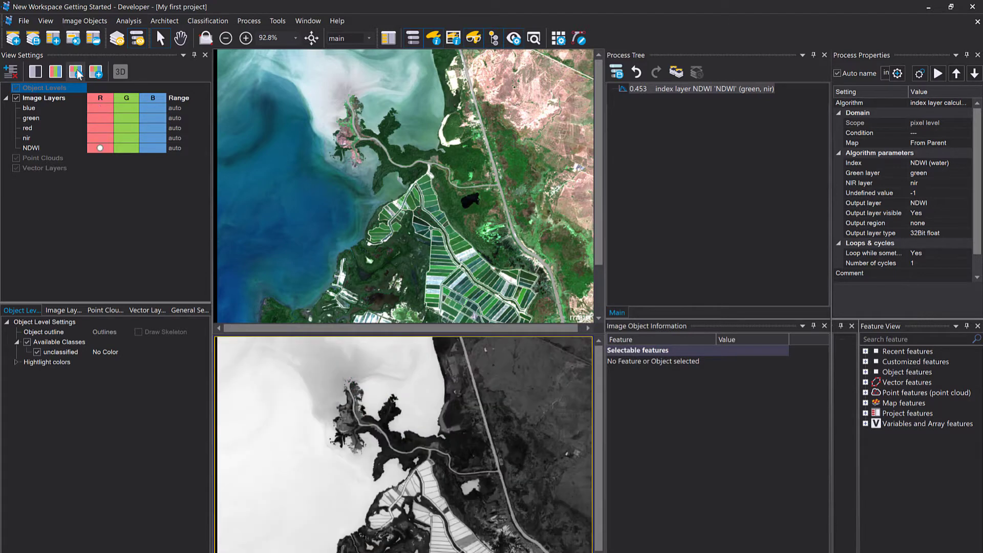
# Step: Link the two panes with Side by Side View and resize them
pyautogui.click(307, 21)
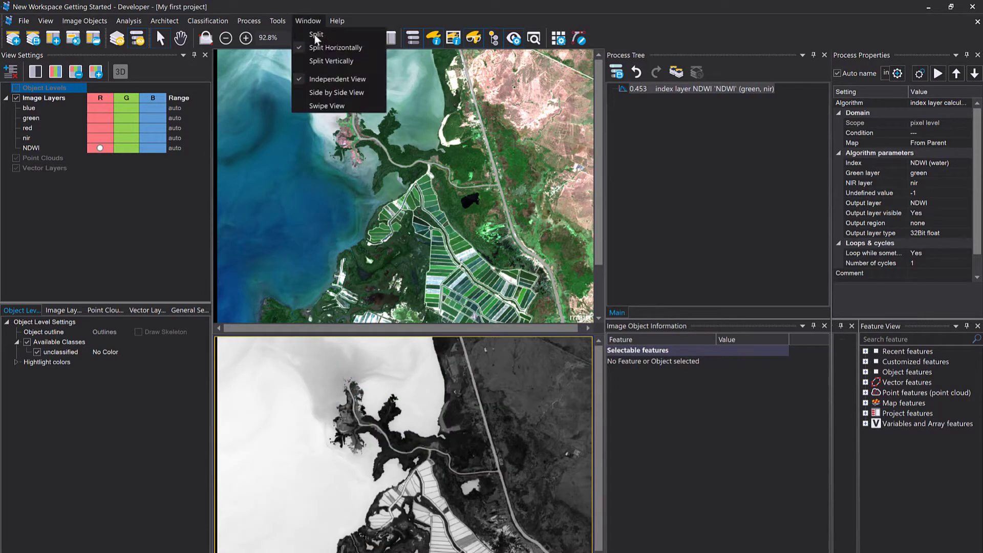
pyautogui.click(337, 98)
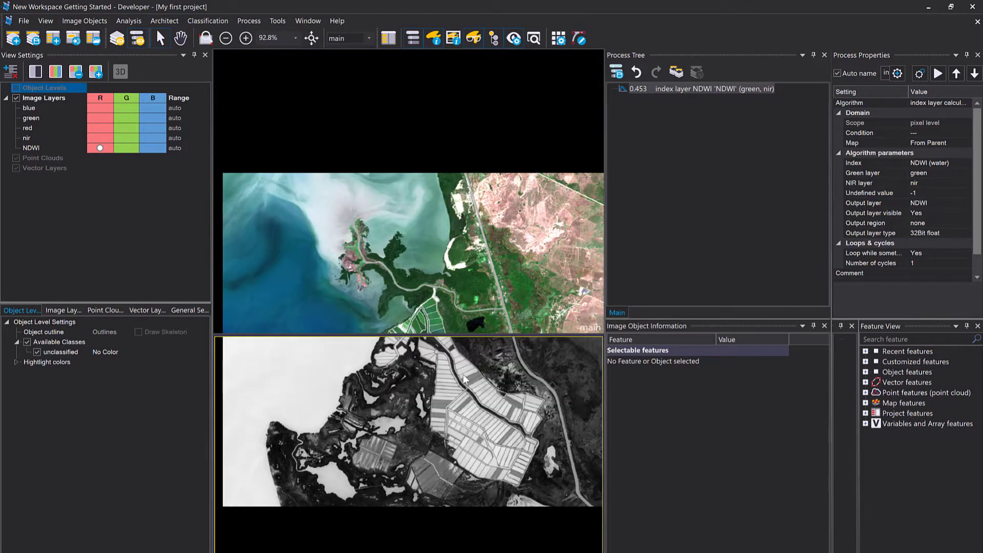
pyautogui.moveTo(466, 334); pyautogui.dragTo(419, 378)
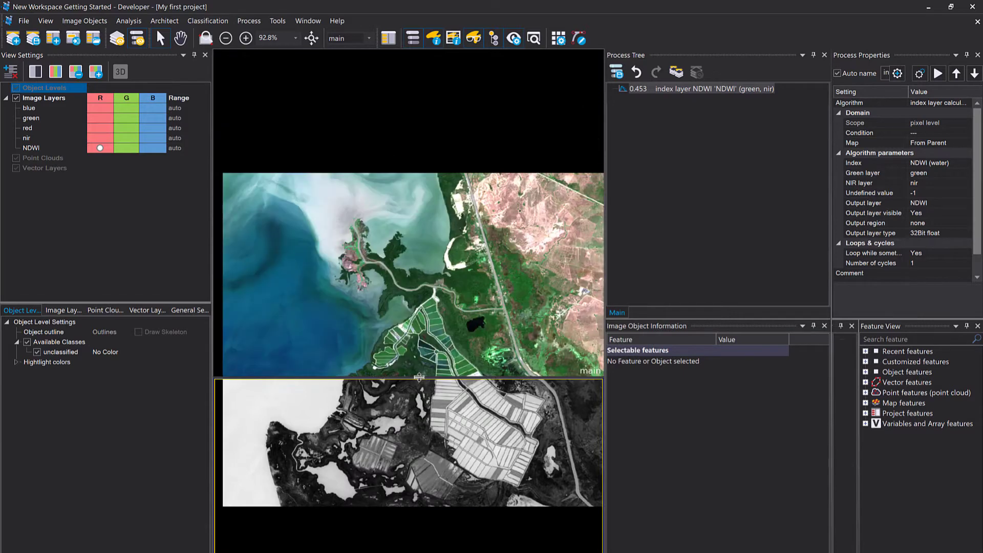
pyautogui.click(674, 133)
# Step: Add a multi-threshold segmentation process that thresholds the NDWI image layer
pyautogui.rightClick(674, 133)
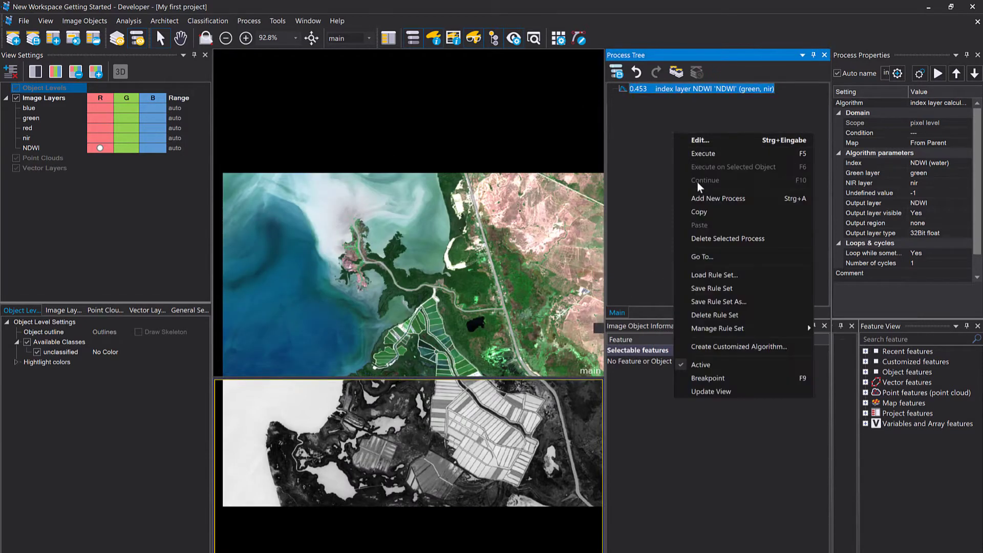
pyautogui.click(703, 197)
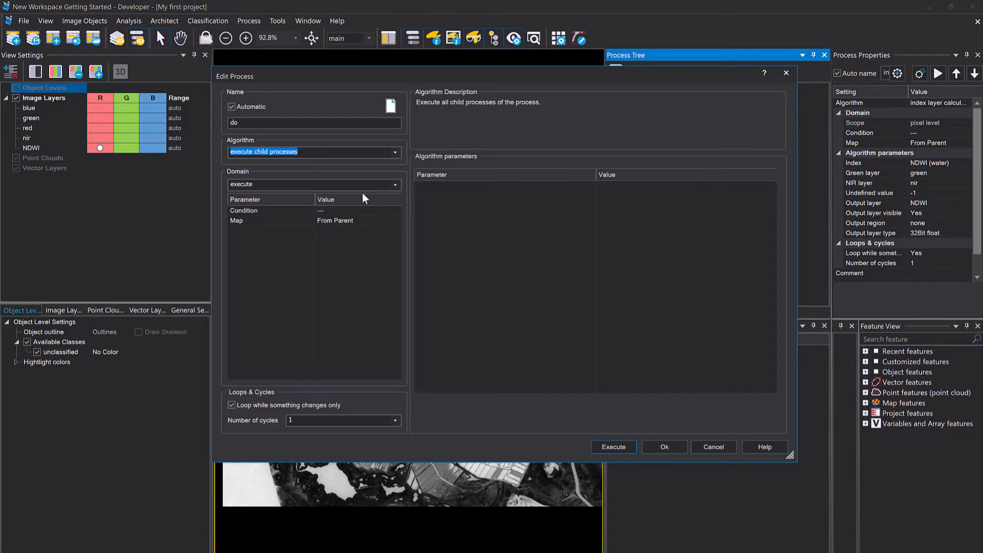
pyautogui.click(395, 155)
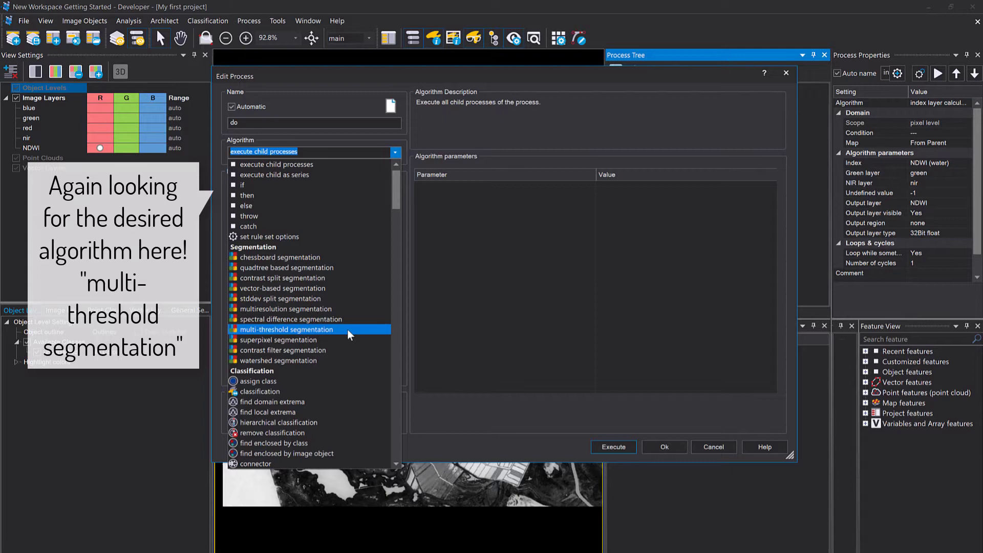
pyautogui.click(348, 329)
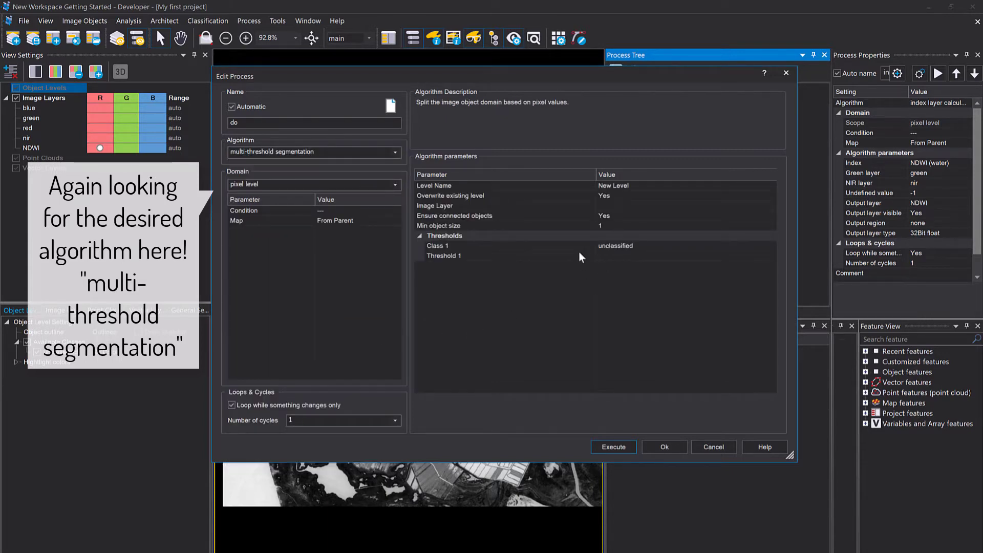
pyautogui.click(768, 205)
pyautogui.click(771, 206)
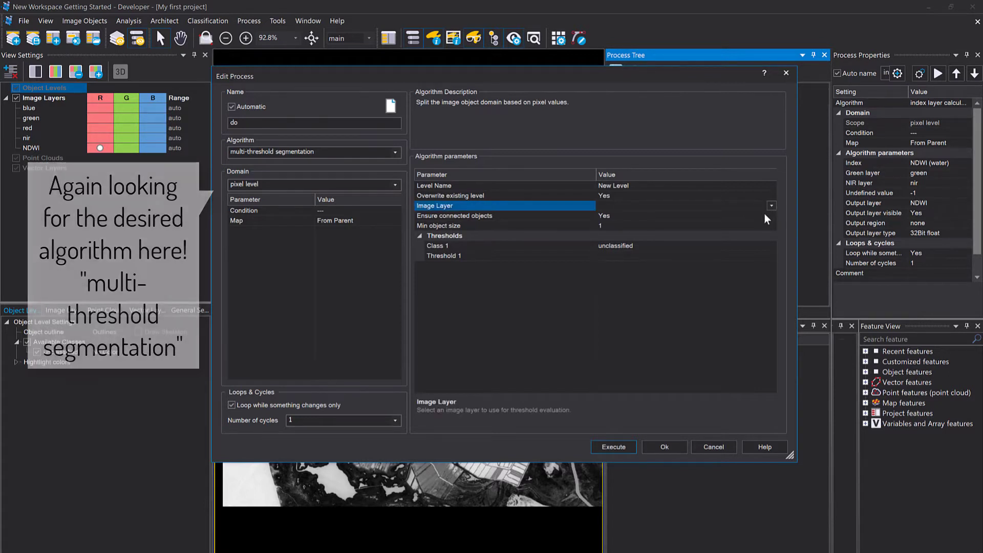
pyautogui.click(702, 254)
pyautogui.click(753, 335)
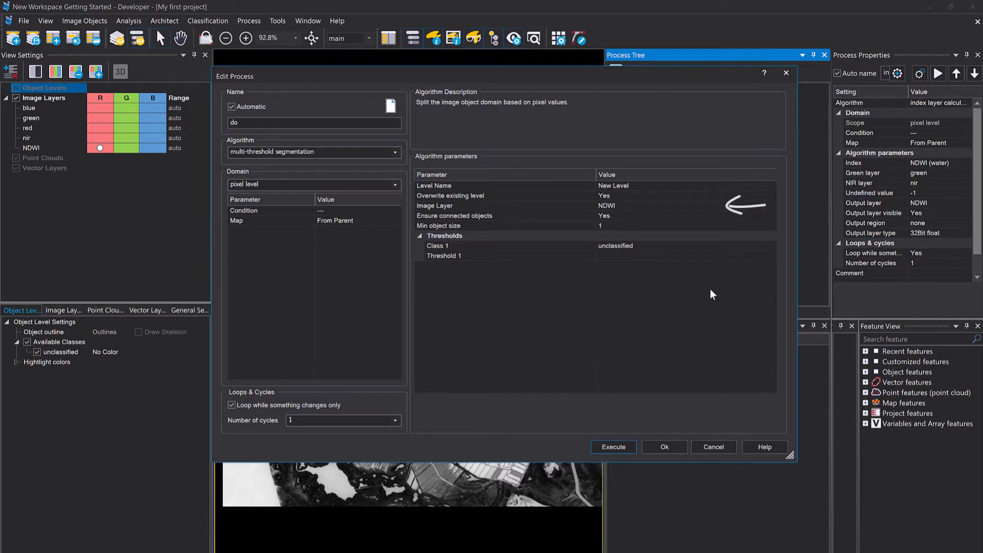
# Step: Set Threshold 1 to 0 and create a cyan 'water' class as Class 2
pyautogui.click(655, 257)
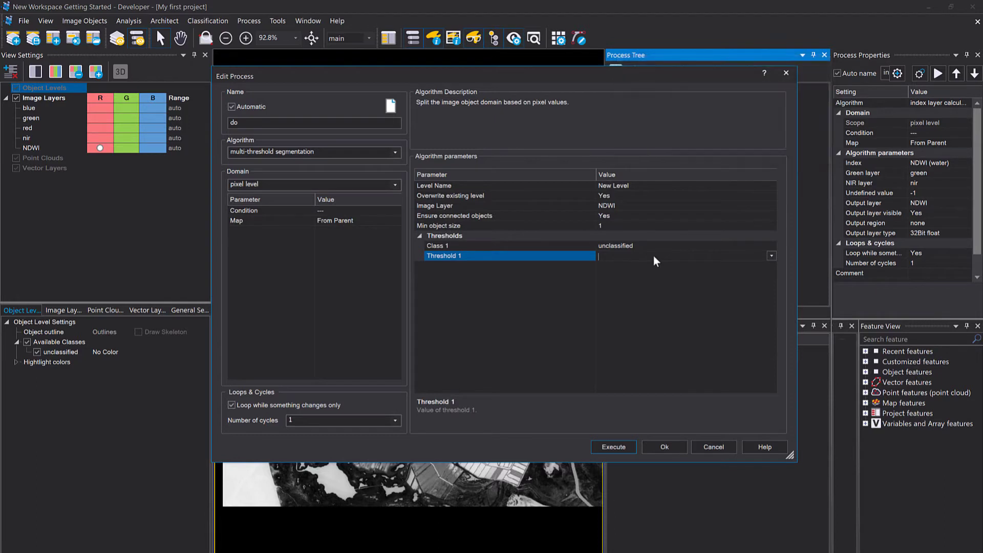
pyautogui.write('0')
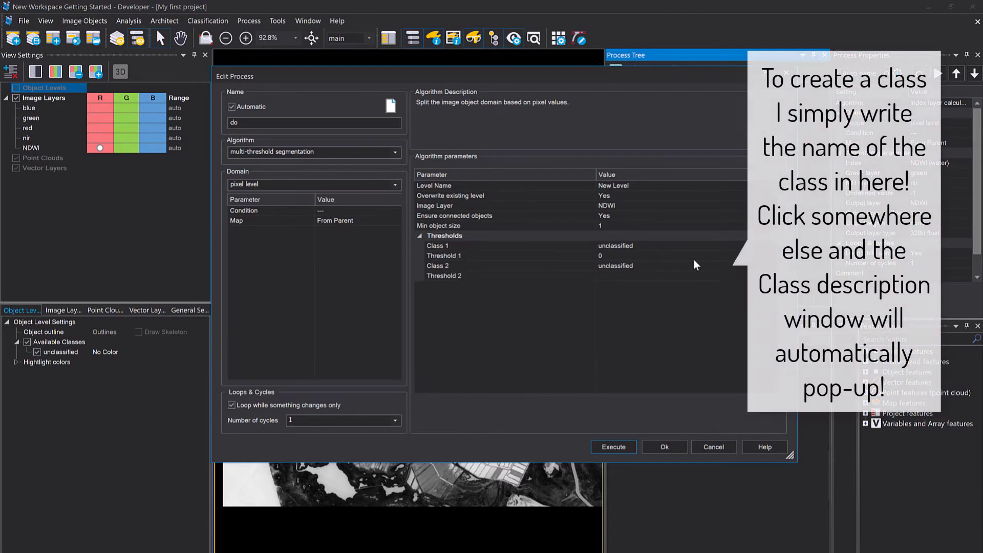
pyautogui.click(691, 264)
pyautogui.write('water')
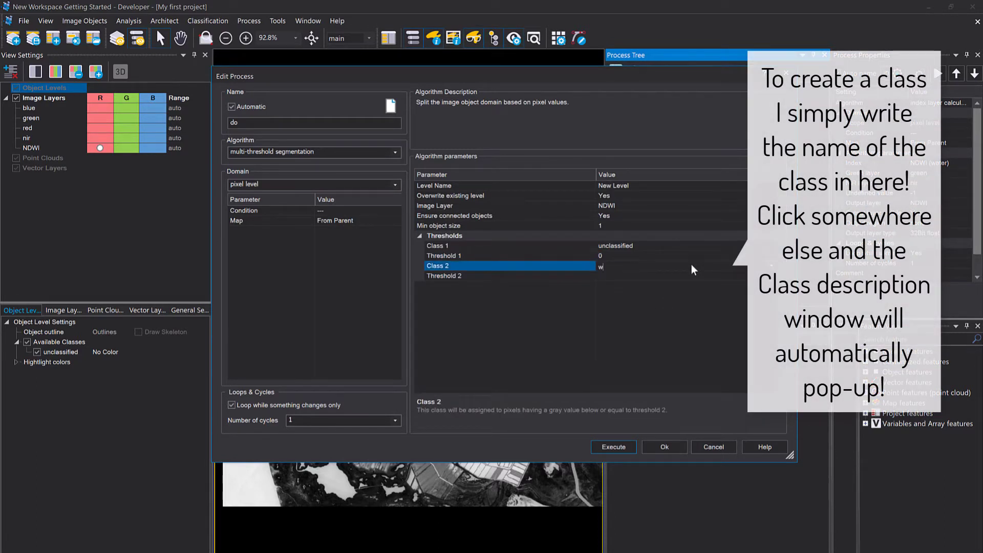
pyautogui.click(605, 311)
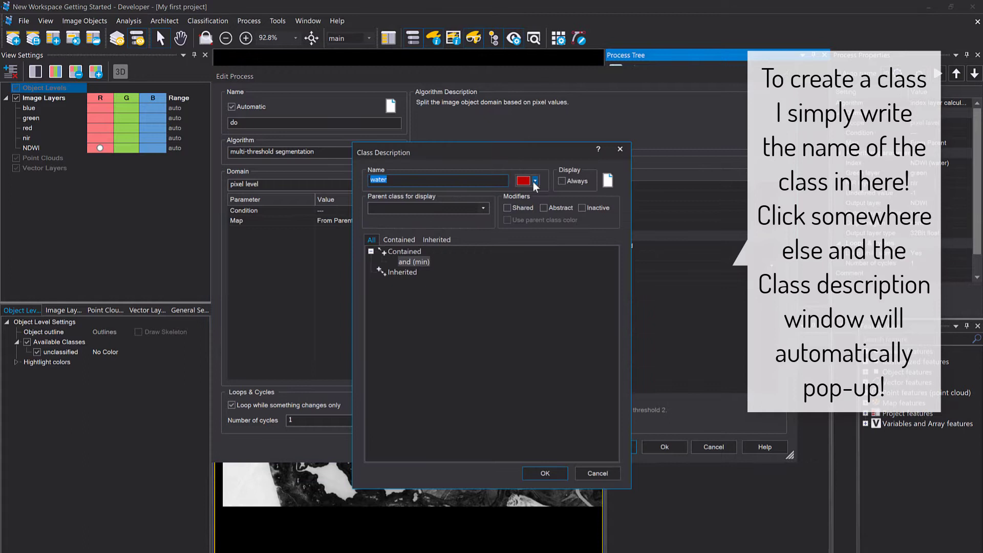
pyautogui.click(534, 182)
pyautogui.click(555, 224)
pyautogui.click(551, 475)
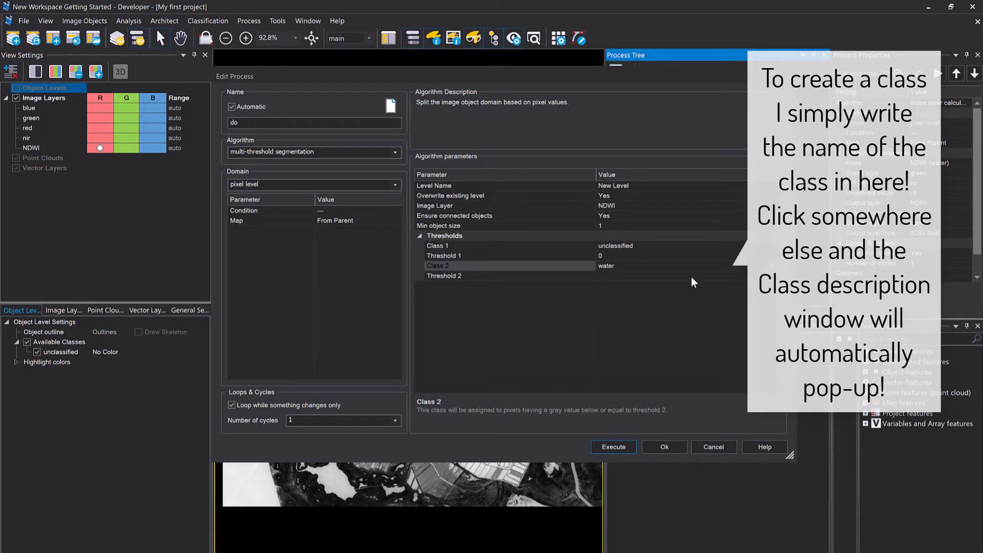
pyautogui.moveTo(656, 75); pyautogui.dragTo(496, 109)
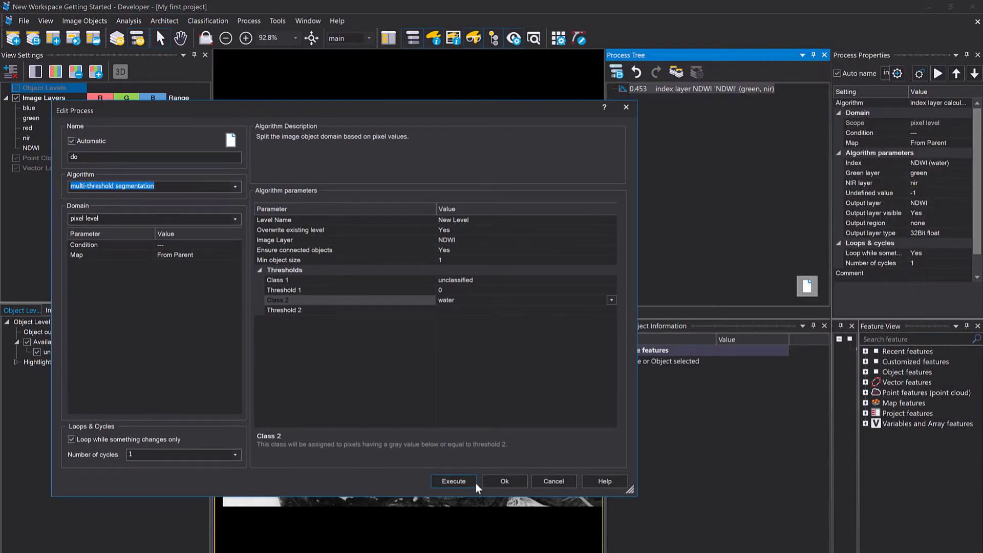
# Step: Execute the multi-threshold water segmentation and show the top view in true colour
pyautogui.click(467, 481)
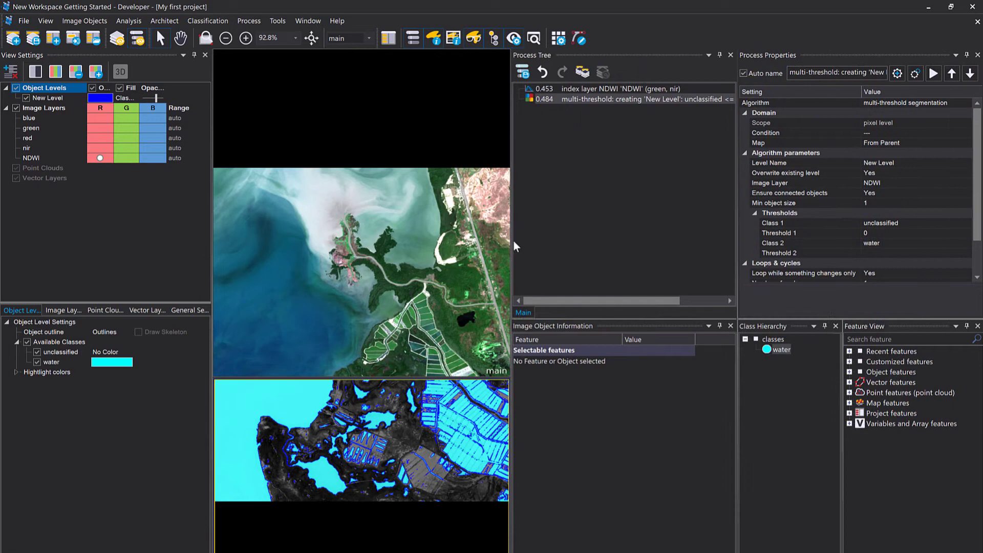
pyautogui.moveTo(512, 241); pyautogui.dragTo(613, 241)
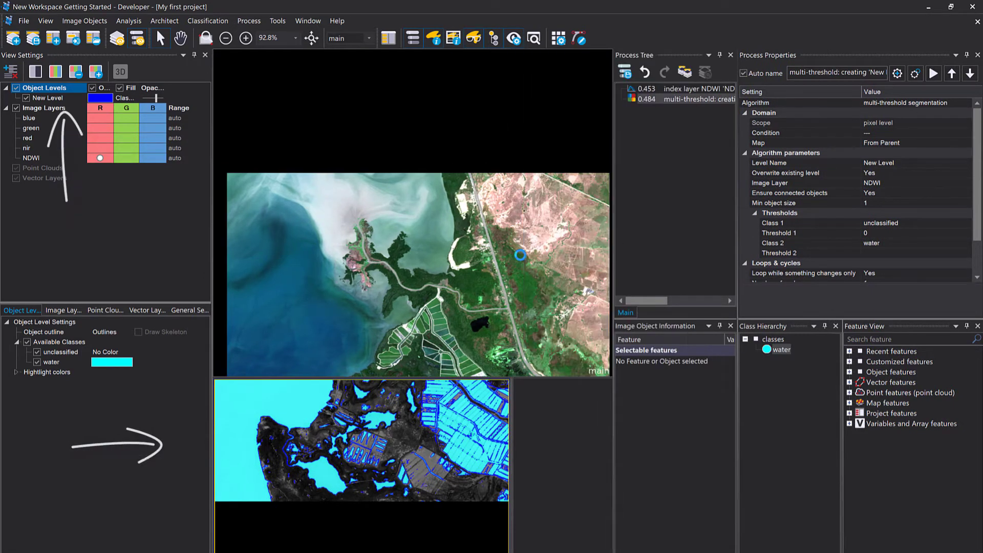
pyautogui.click(516, 255)
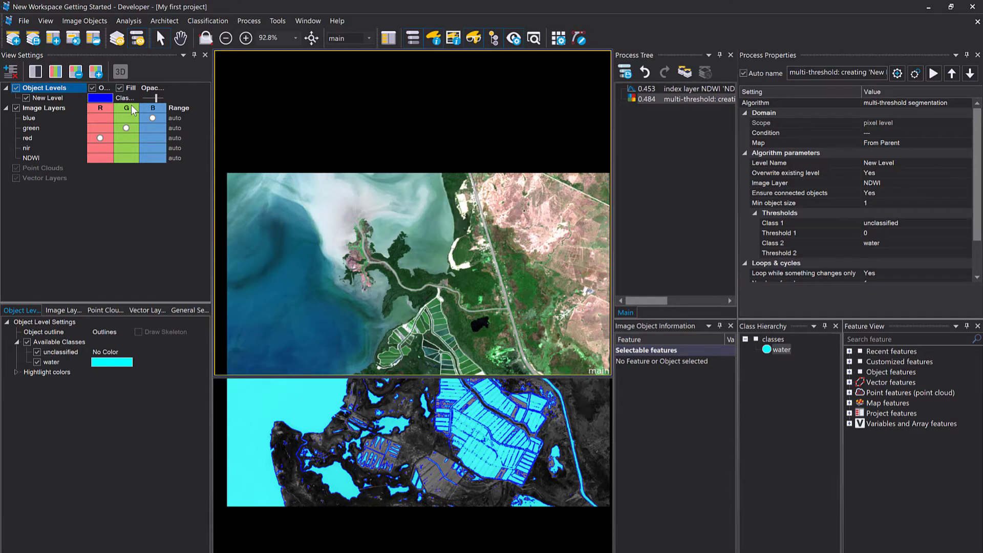
# Step: Toggle the object level overlay and zoom into the top view to inspect the cyan water objects
pyautogui.click(17, 88)
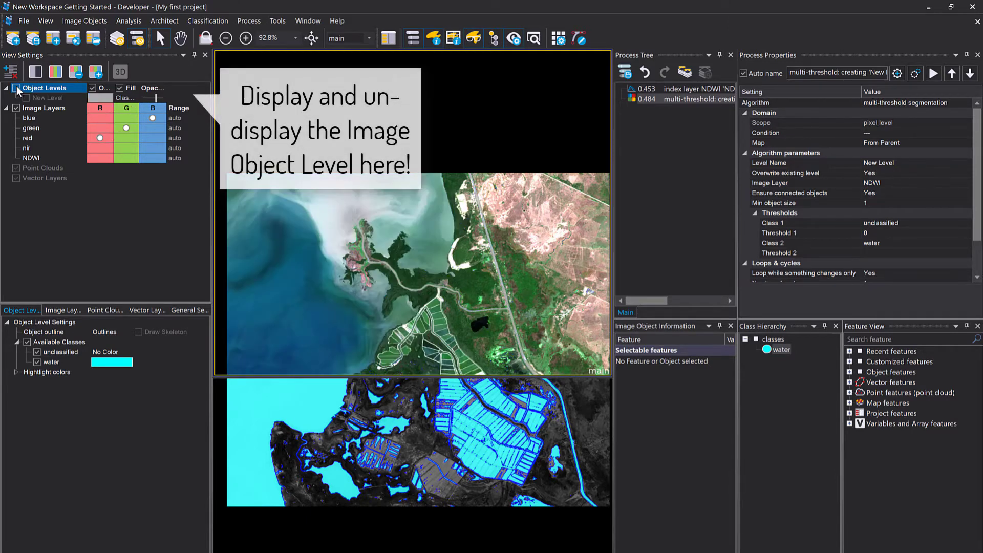
pyautogui.click(16, 89)
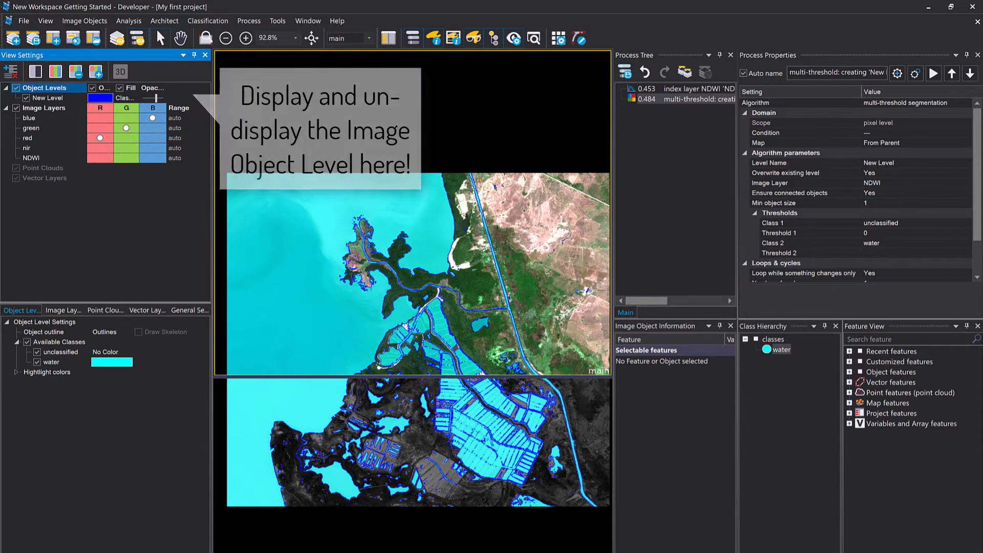
pyautogui.moveTo(258, 387); pyautogui.dragTo(467, 452)
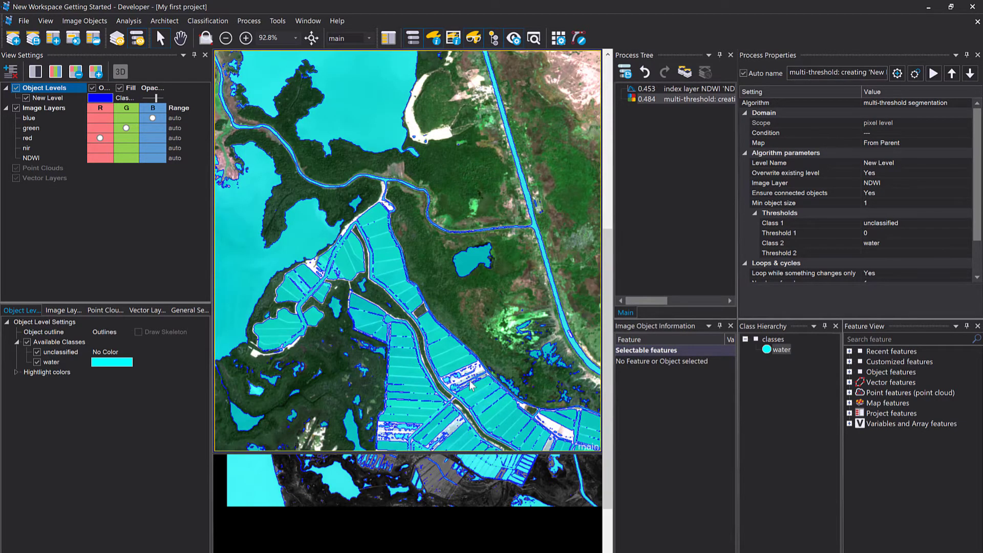
pyautogui.scroll(3, 486, 386)
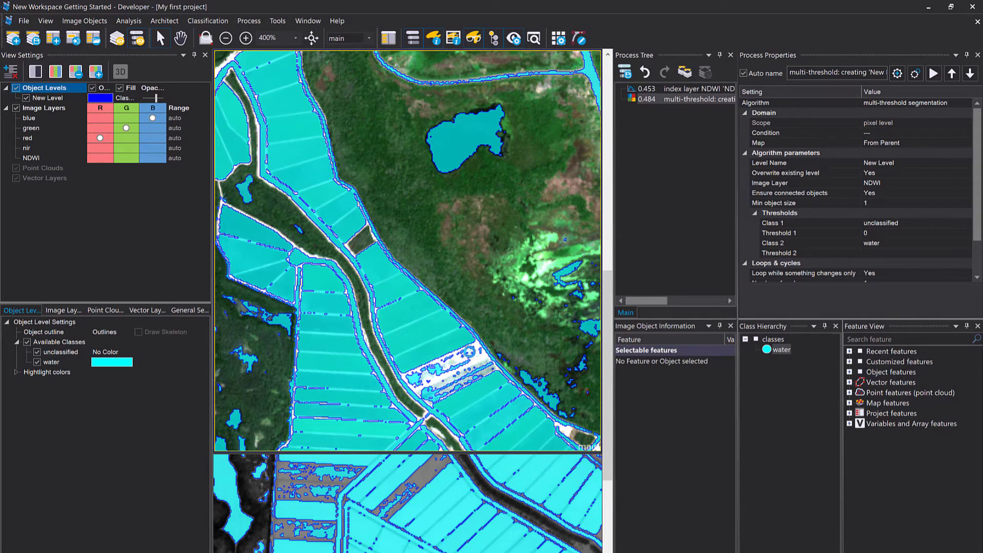
pyautogui.scroll(1, 463, 358)
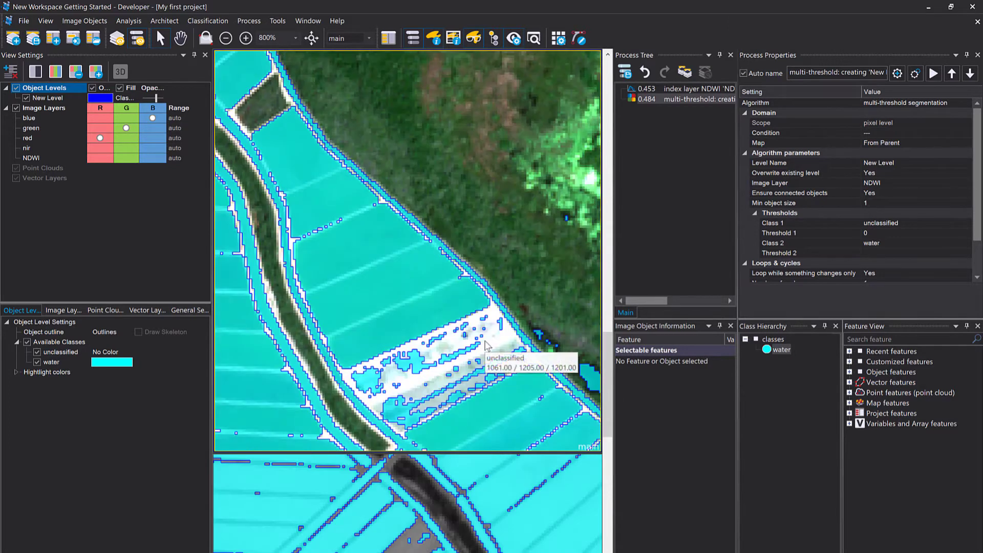
# Step: Change the multi-threshold process's Min object size to 10 and execute it again
pyautogui.doubleClick(653, 100)
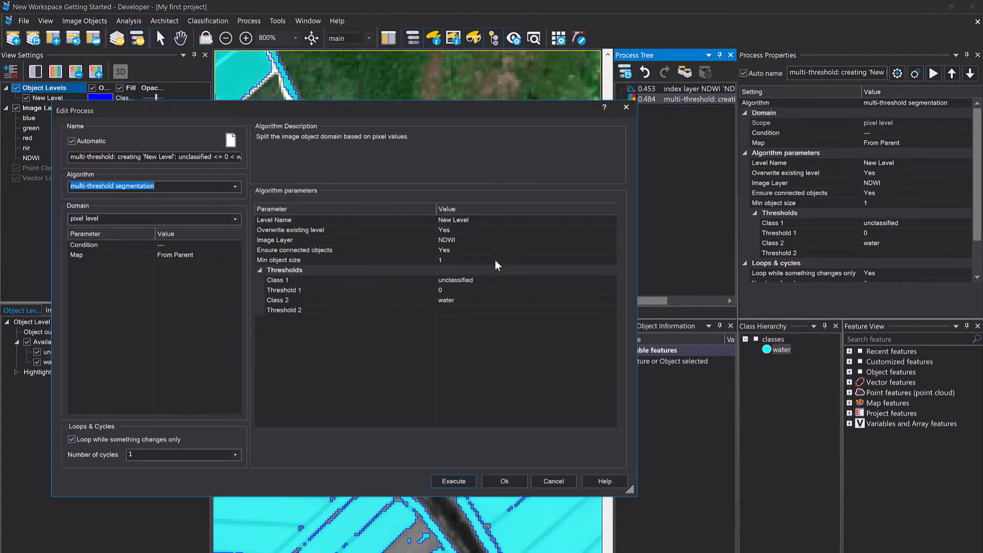
pyautogui.click(495, 260)
pyautogui.write('0')
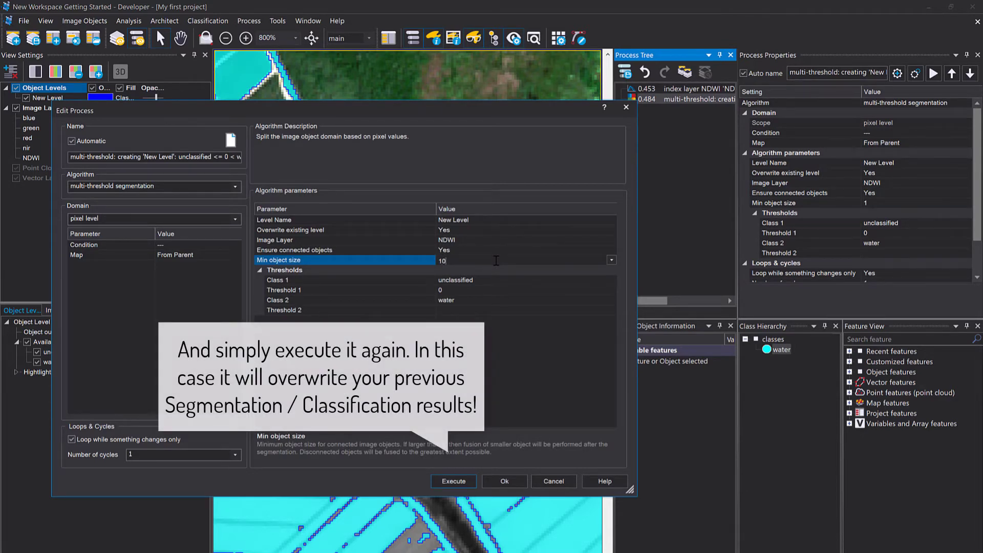
pyautogui.click(475, 344)
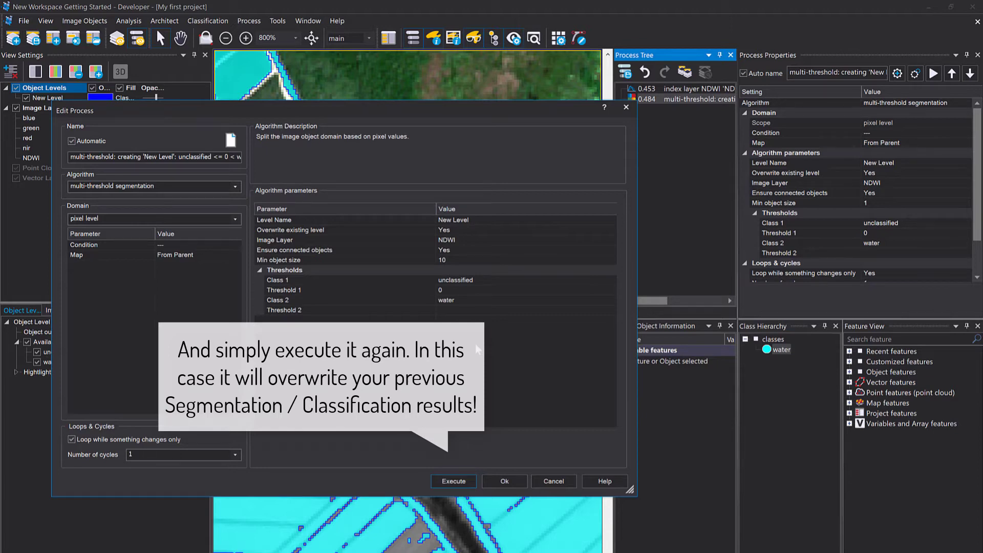
pyautogui.click(460, 483)
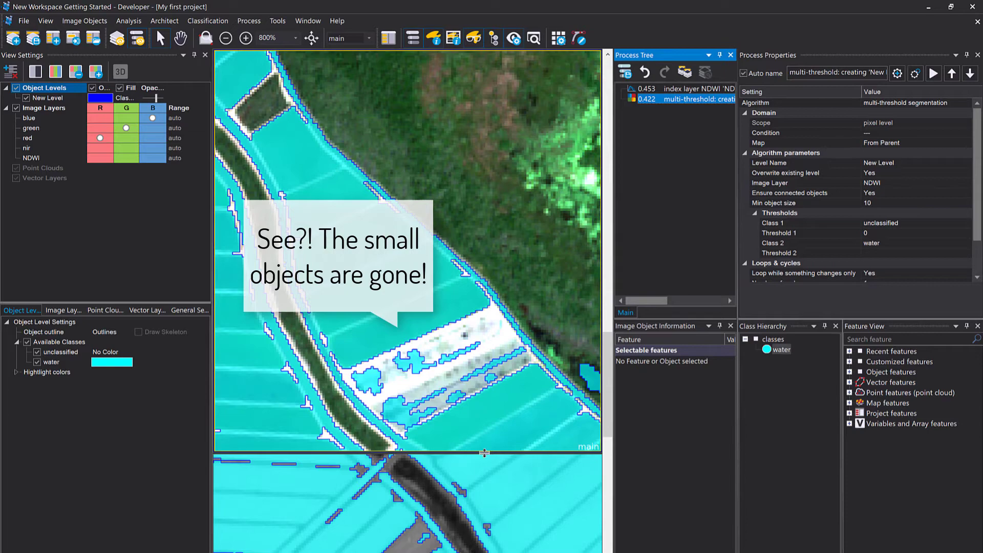
pyautogui.scroll(-1, 474, 353)
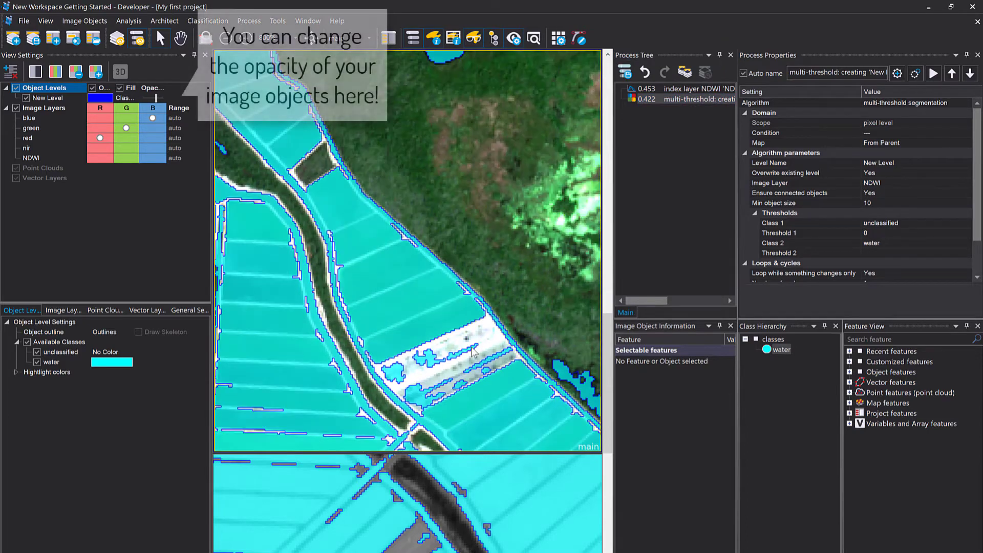
pyautogui.scroll(-1, 472, 349)
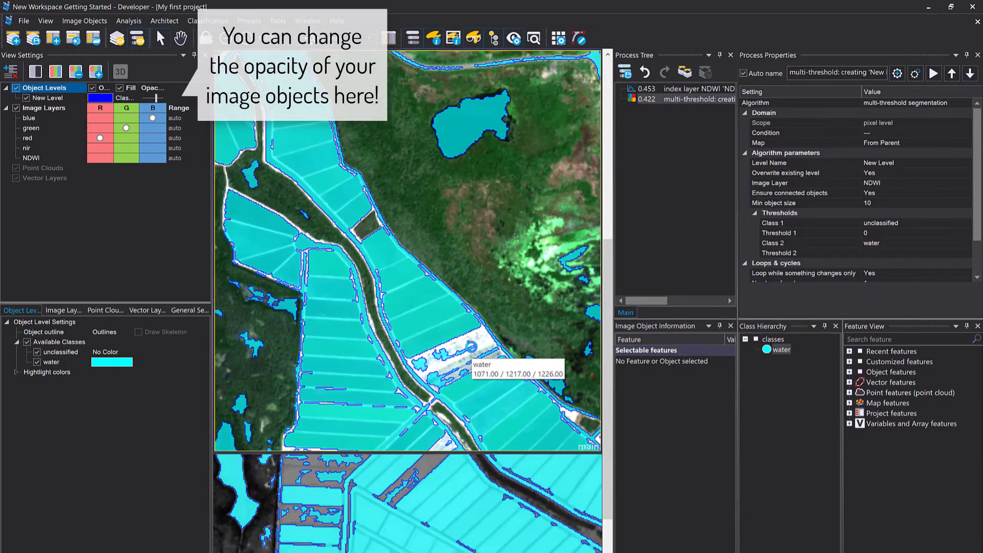
pyautogui.scroll(-1, 473, 350)
pyautogui.scroll(-1, 472, 352)
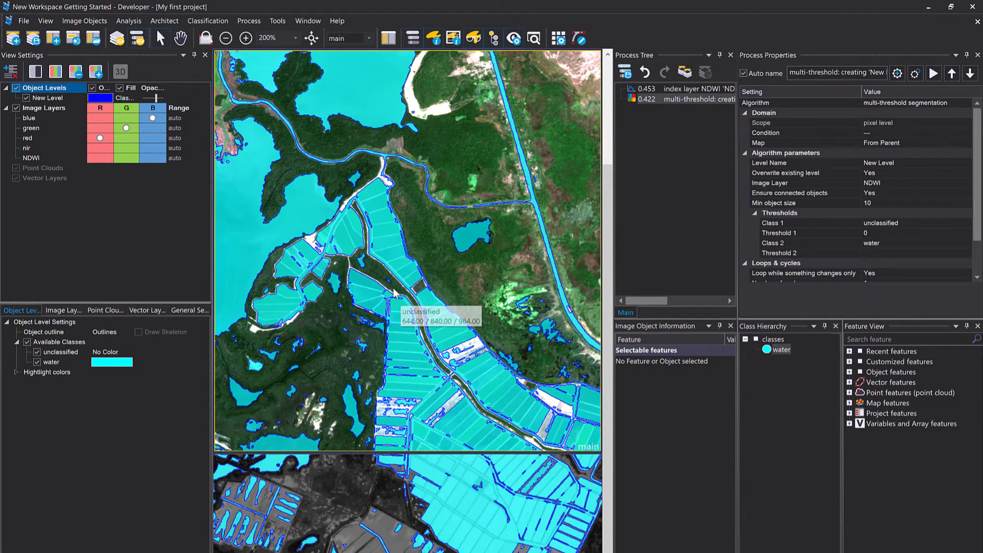
pyautogui.moveTo(477, 153); pyautogui.dragTo(269, 272)
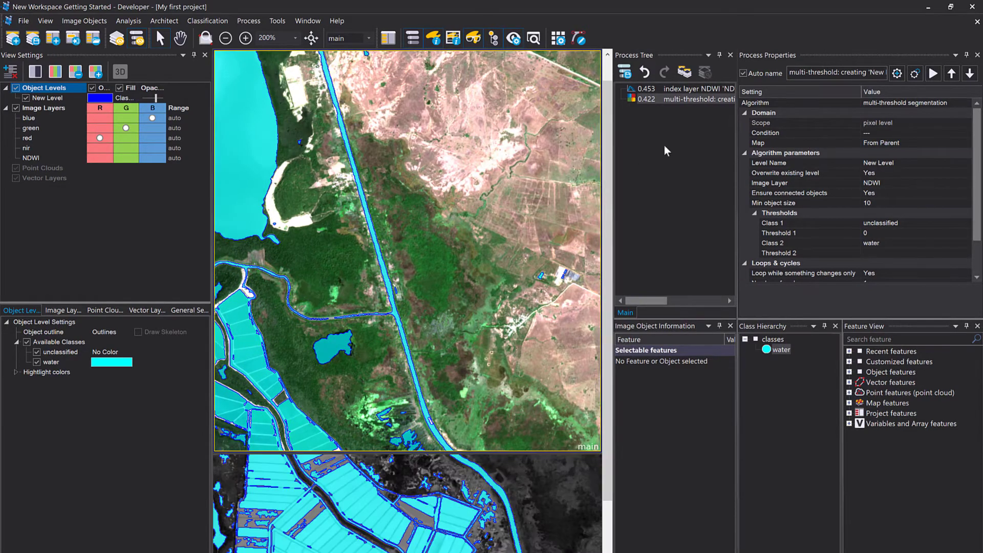
pyautogui.click(639, 129)
pyautogui.moveTo(737, 145); pyautogui.dragTo(733, 177)
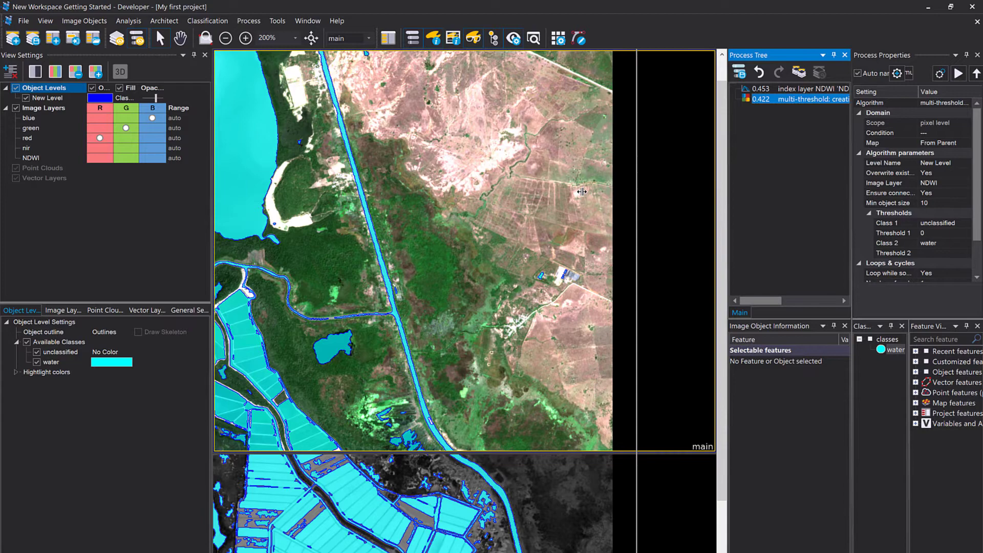
pyautogui.moveTo(582, 191); pyautogui.dragTo(598, 191)
# Step: Append an index layer calculation with red as Red layer and nir as NIR layer, and execute it
pyautogui.rightClick(640, 113)
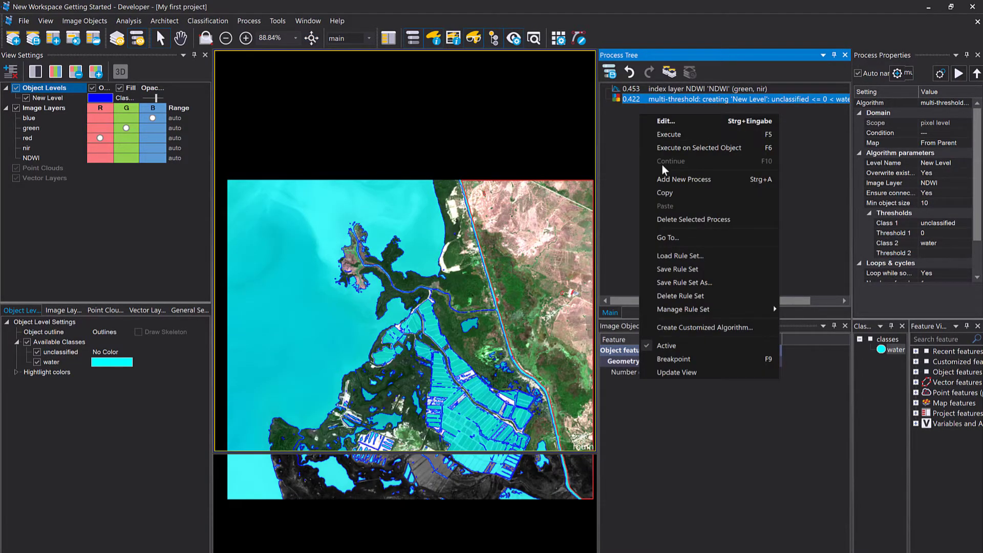
pyautogui.click(666, 179)
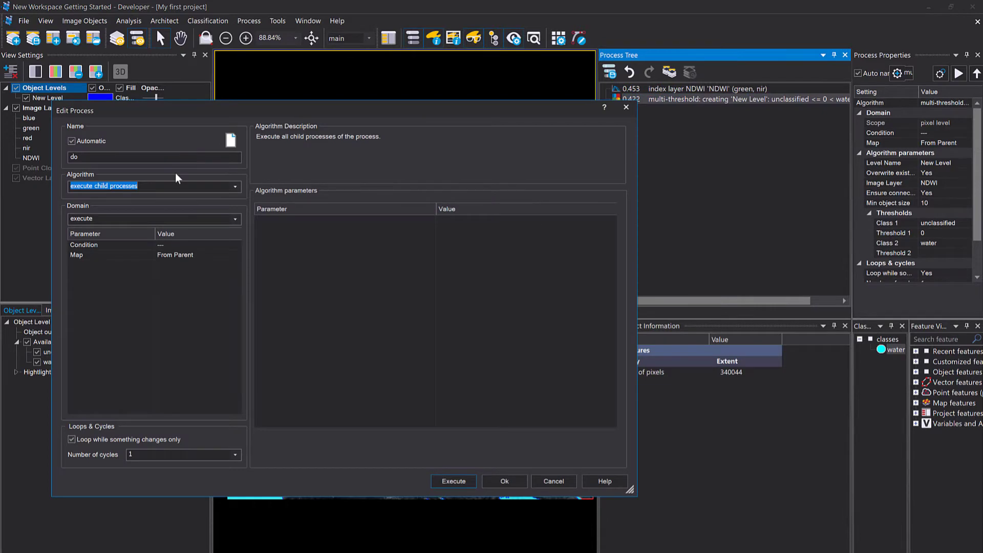
pyautogui.write('index')
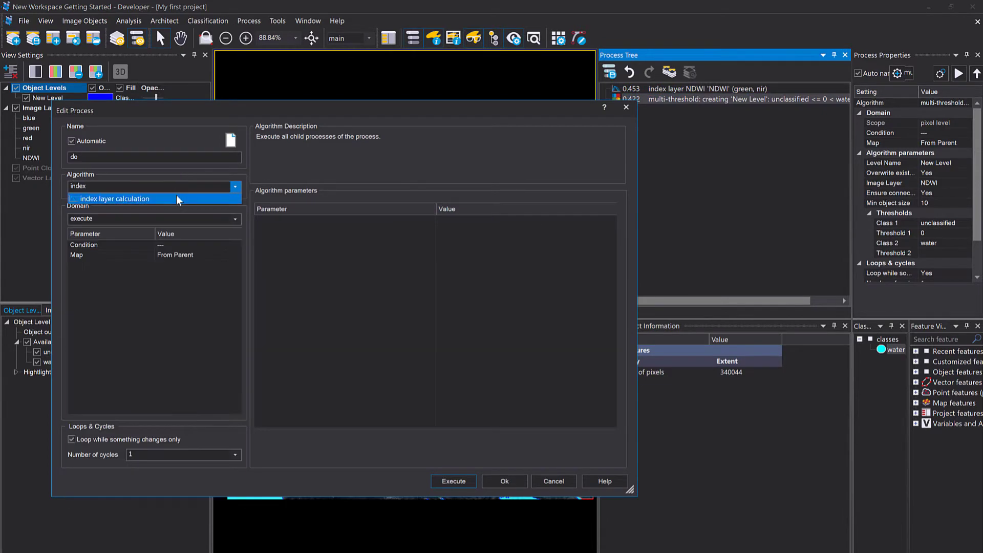
pyautogui.click(177, 198)
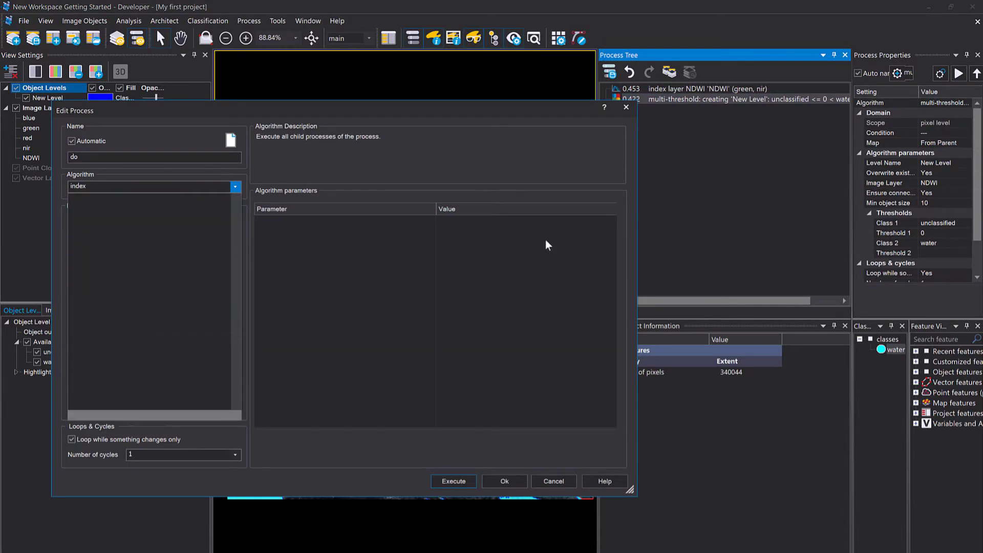
pyautogui.click(612, 230)
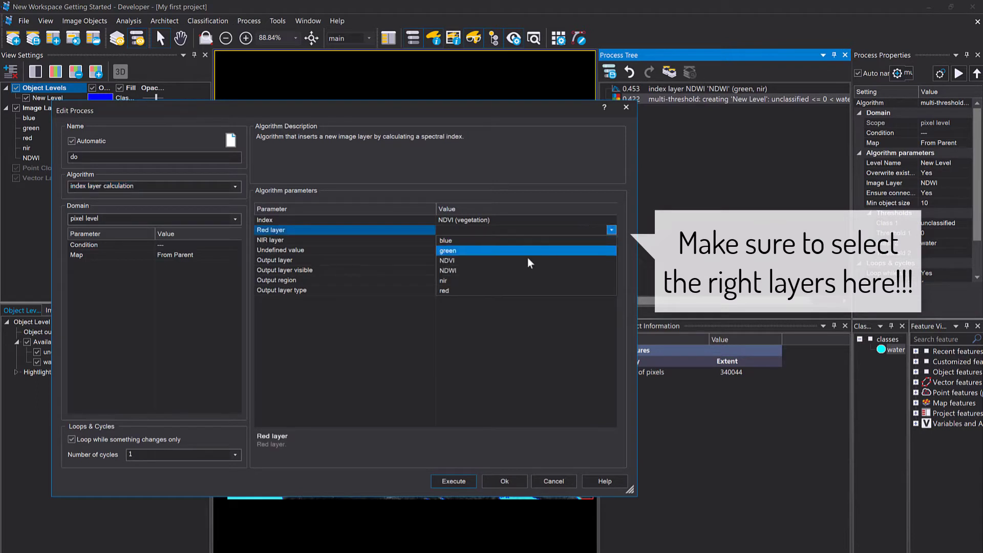
pyautogui.click(512, 291)
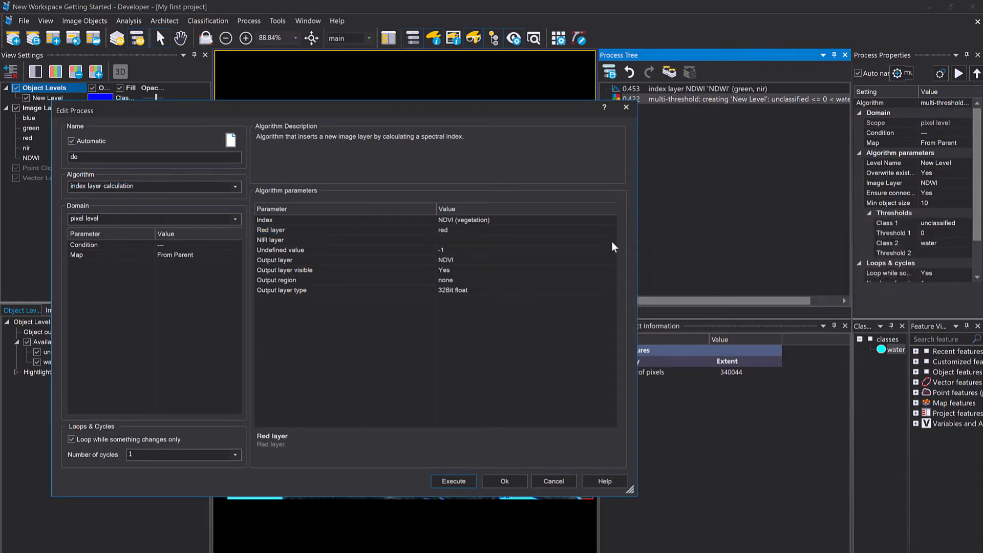
pyautogui.click(613, 240)
pyautogui.click(511, 288)
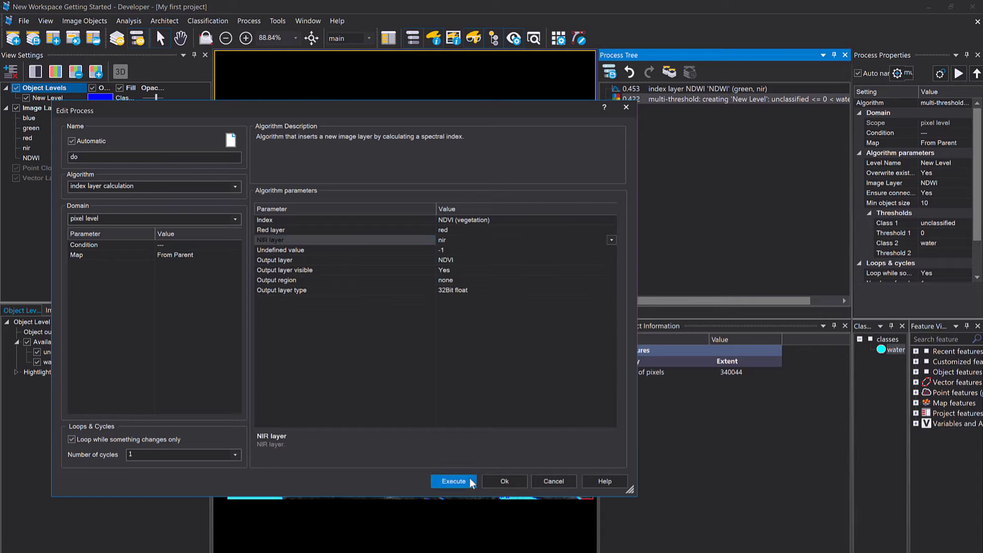
pyautogui.click(453, 481)
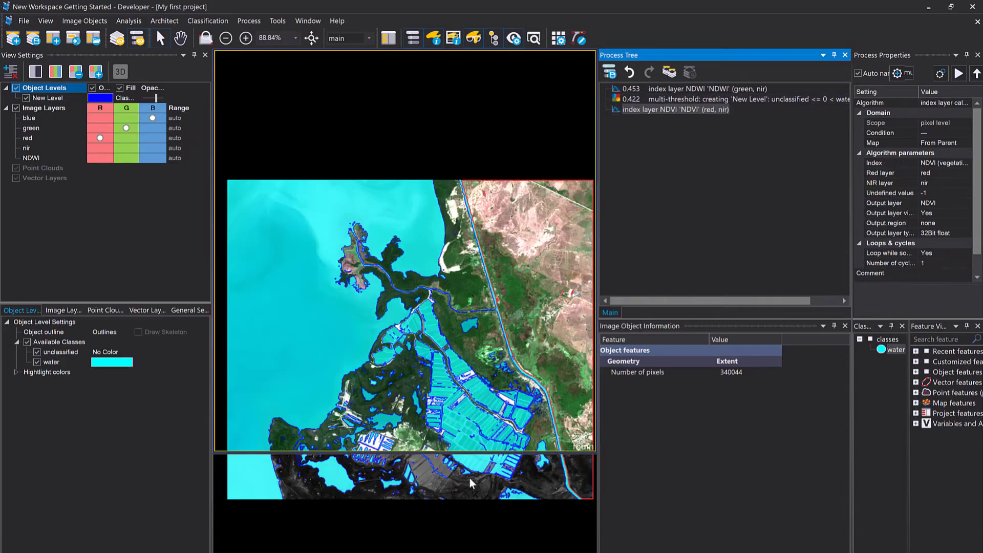
# Step: Activate and enlarge the lower view, then hide the New Level object overlay
pyautogui.click(420, 455)
pyautogui.moveTo(419, 314); pyautogui.dragTo(421, 214)
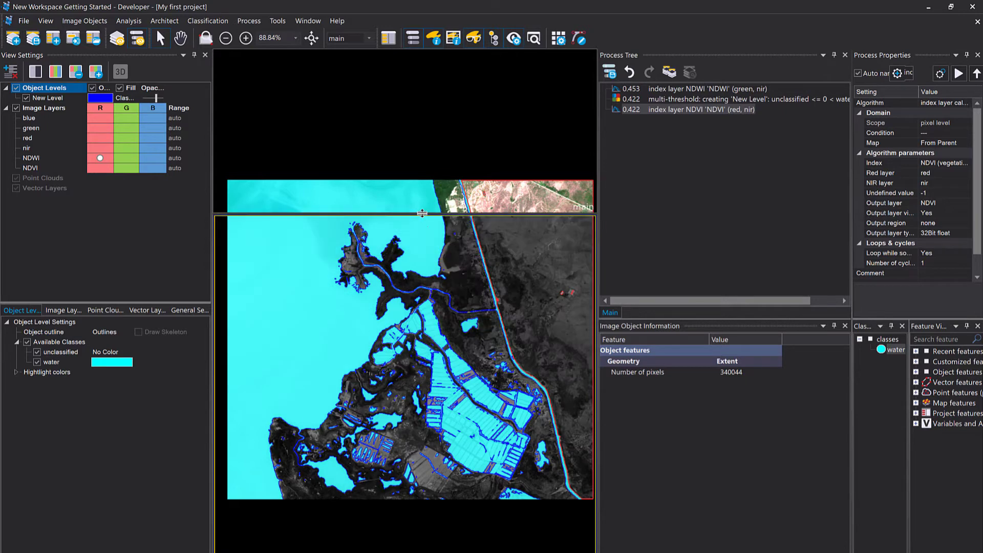
pyautogui.click(275, 274)
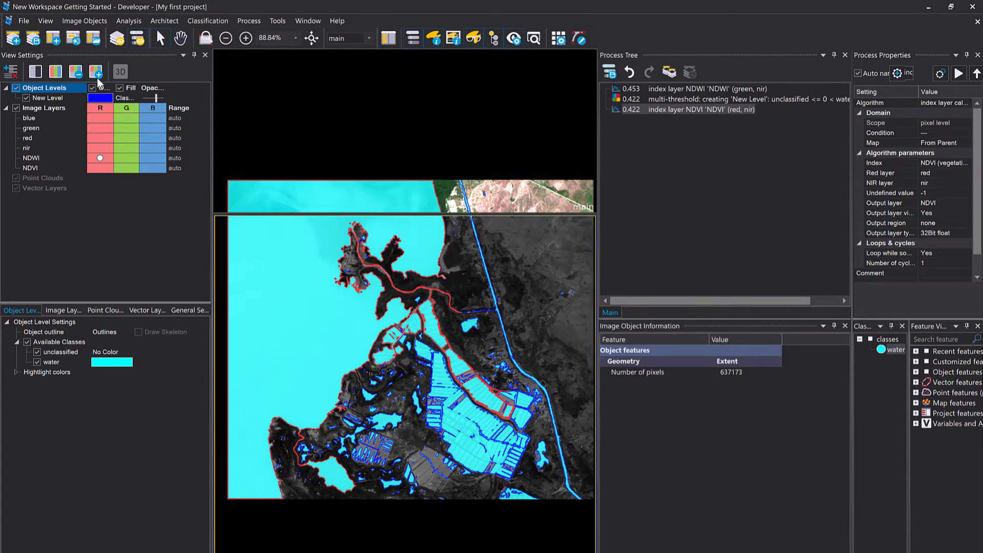
pyautogui.click(26, 98)
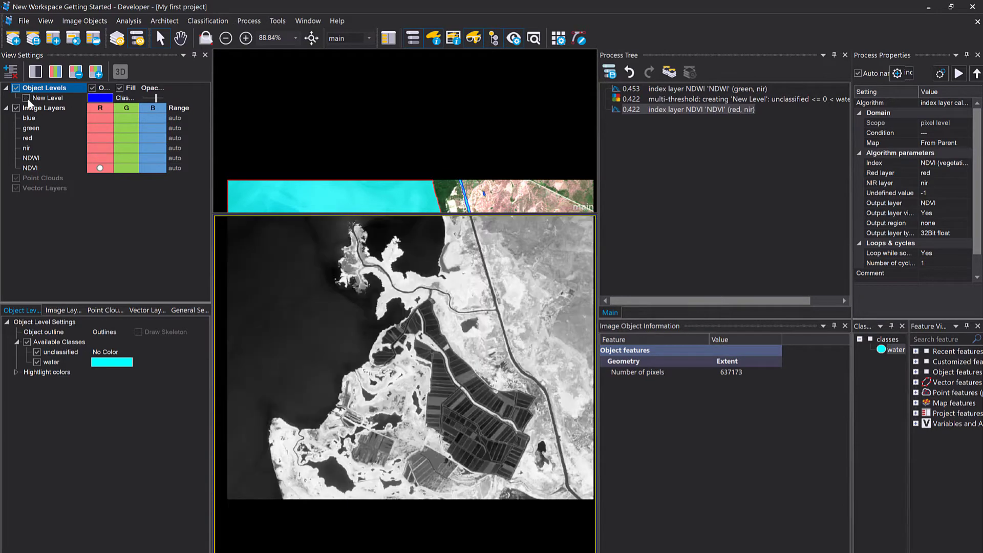
# Step: Set the lower view's Equalization to false color (rainbow) and give the upper view more space
pyautogui.click(60, 311)
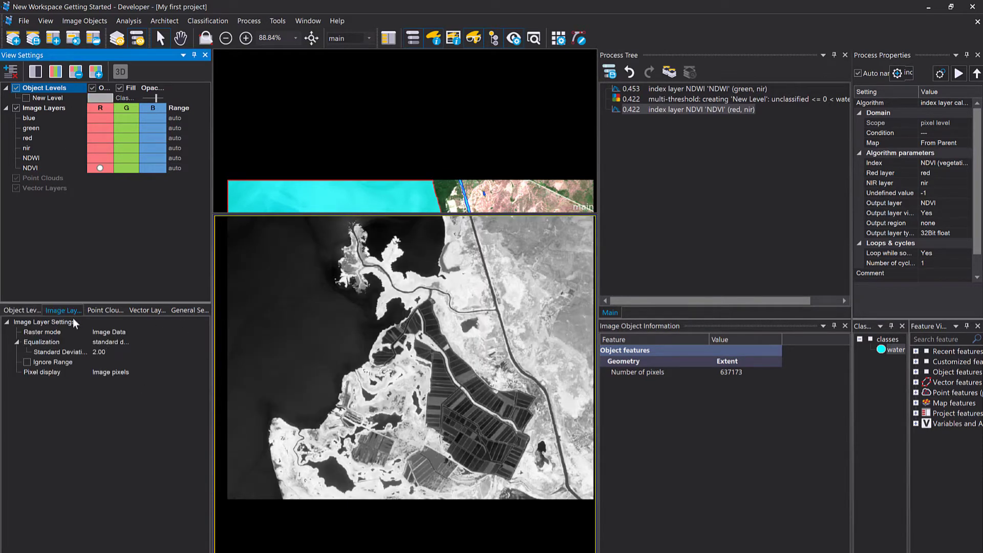
pyautogui.click(134, 341)
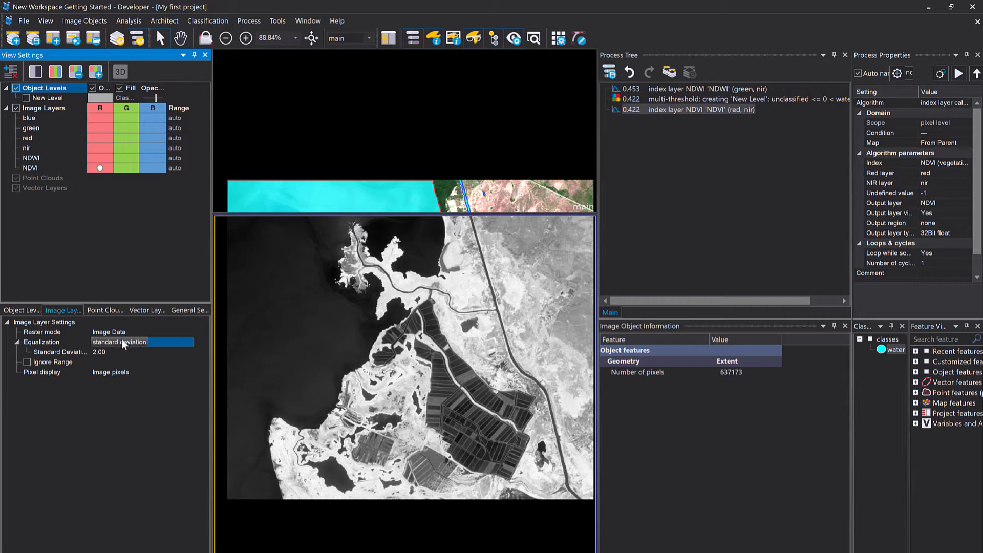
pyautogui.click(129, 343)
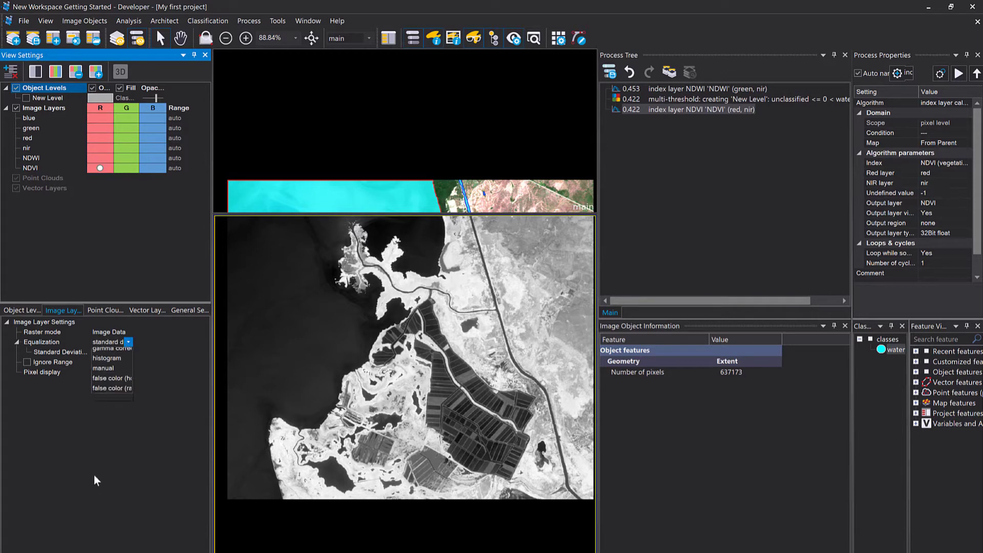
pyautogui.click(110, 378)
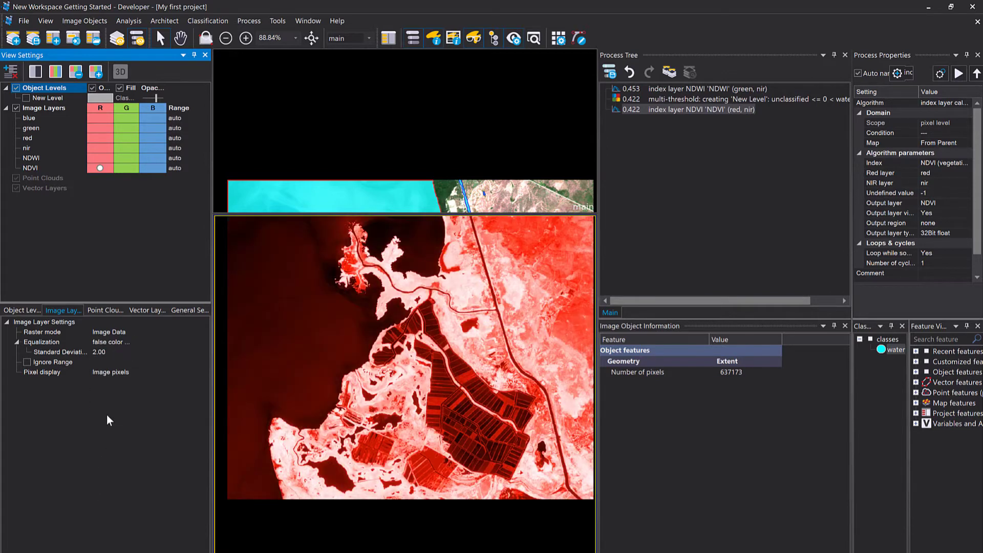
pyautogui.click(127, 342)
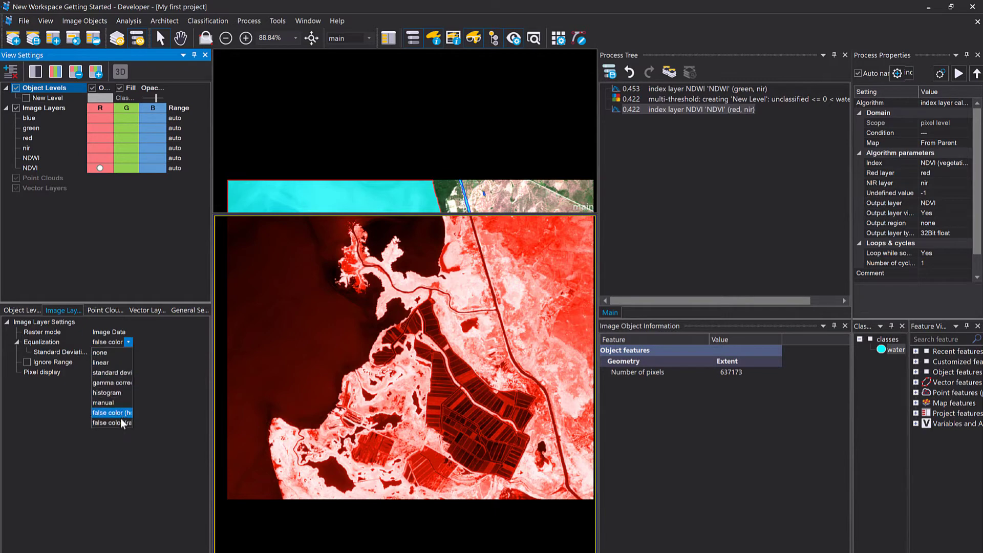
pyautogui.click(121, 420)
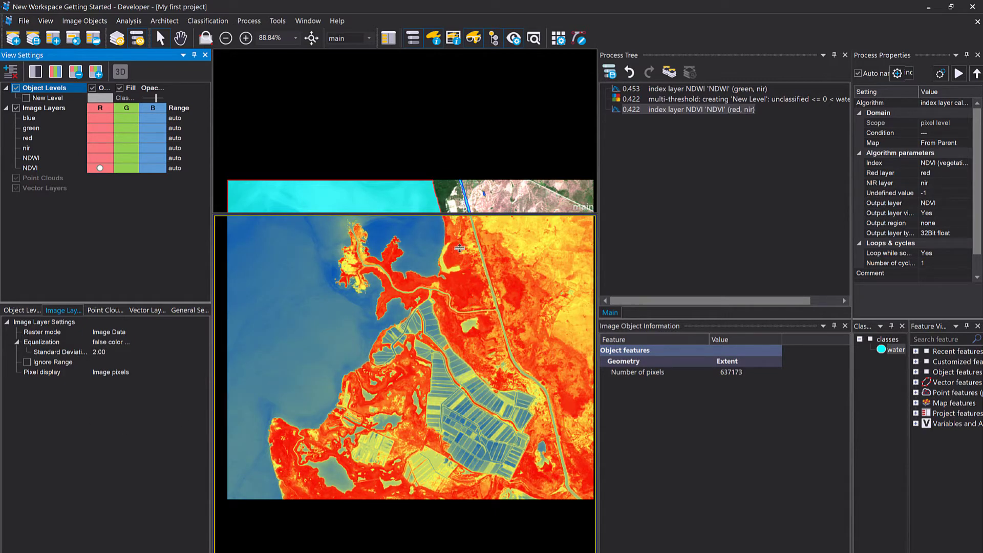
pyautogui.moveTo(451, 213); pyautogui.dragTo(458, 363)
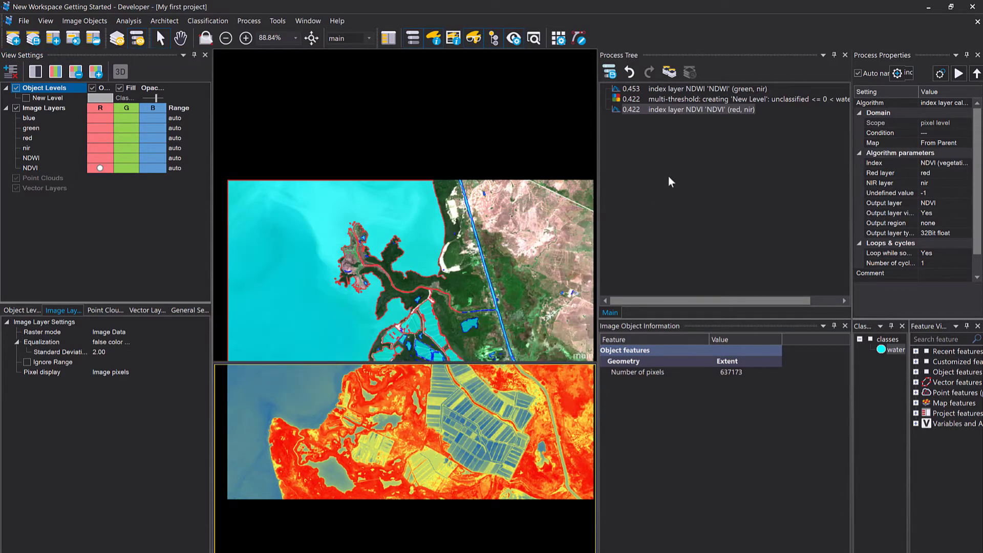
pyautogui.click(657, 157)
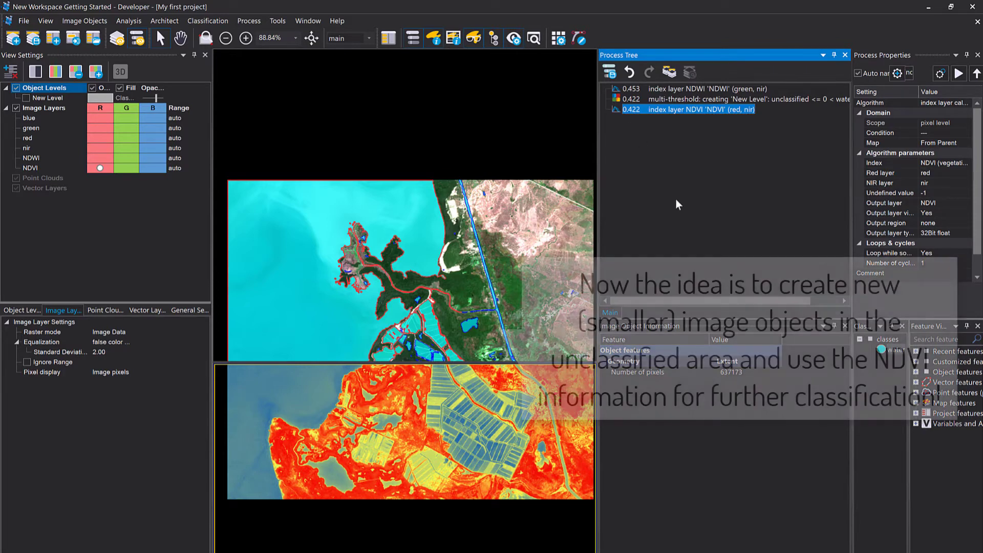
# Step: Insert a new process after the NDVI step using the multiresolution segmentation algorithm
pyautogui.hotkey('ctrl', 'a')
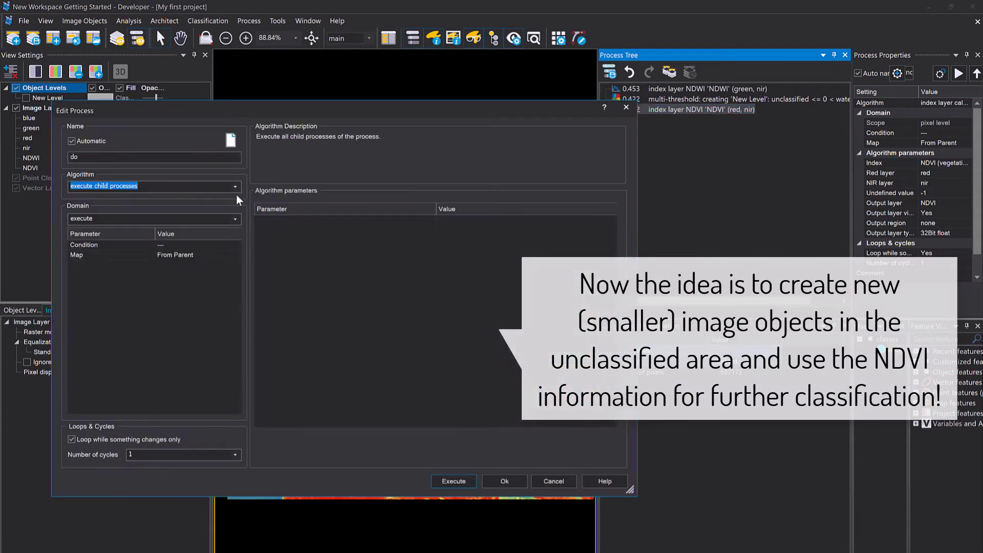
pyautogui.click(237, 218)
pyautogui.click(236, 189)
pyautogui.click(236, 189)
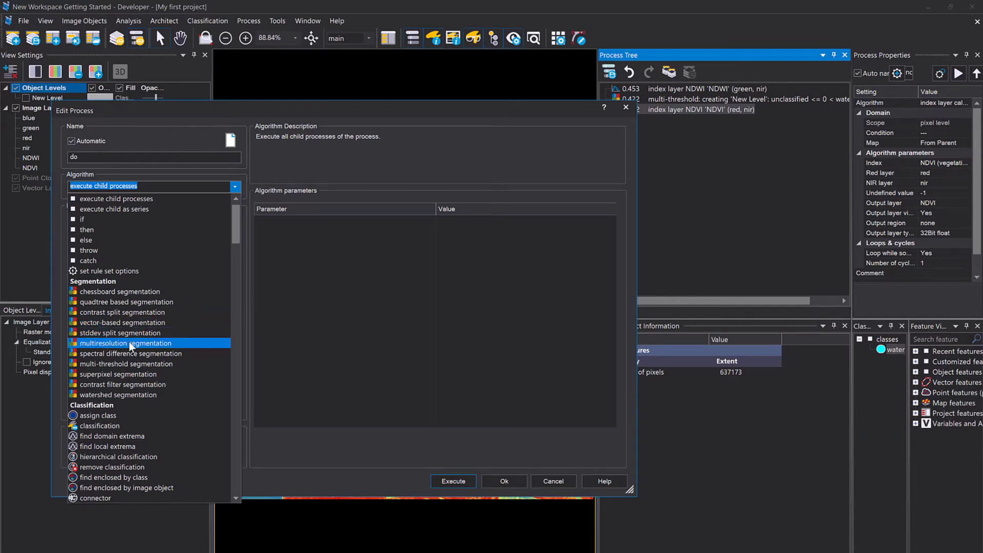
pyautogui.click(130, 344)
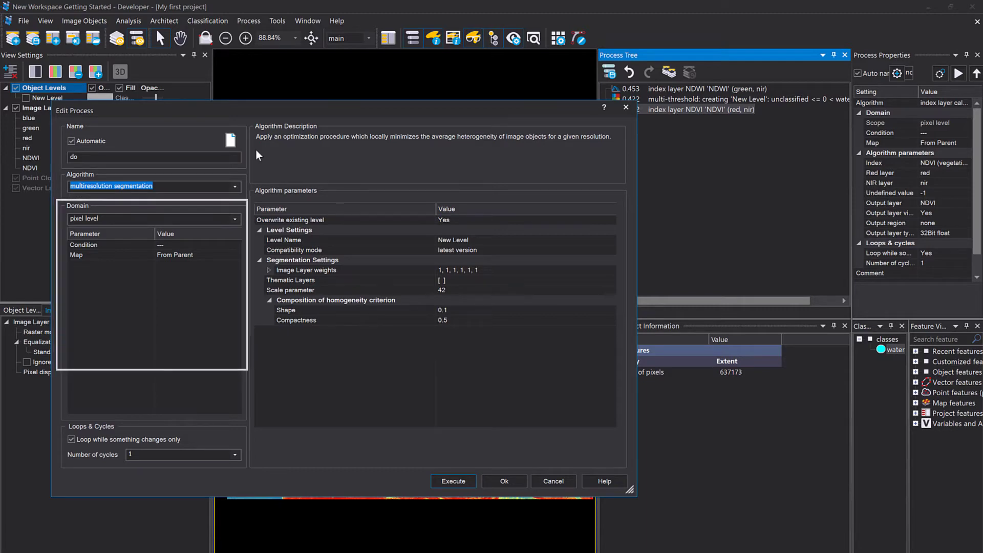
# Step: Set the domain to image object level filtered to unclassified, then execute the scale-42 segmentation
pyautogui.click(233, 218)
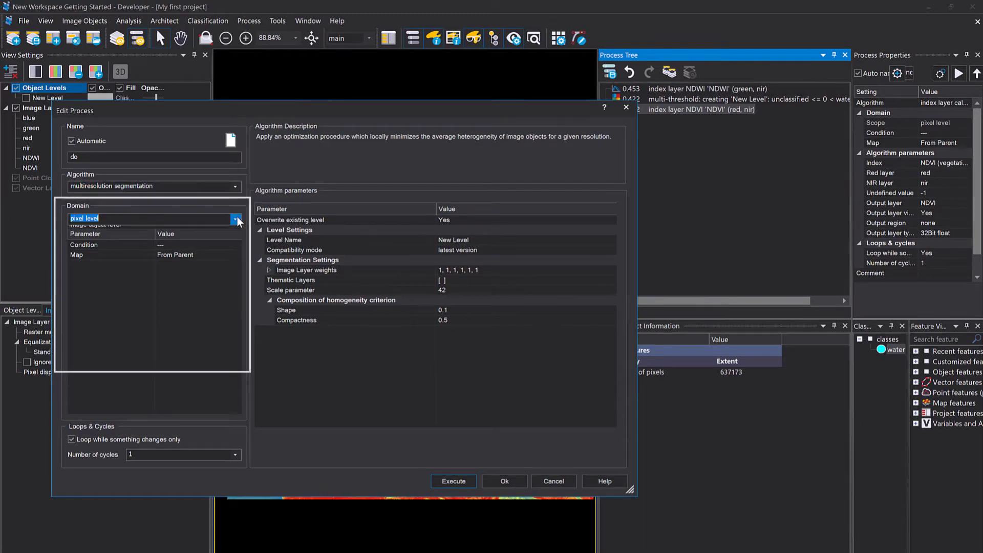
pyautogui.click(219, 241)
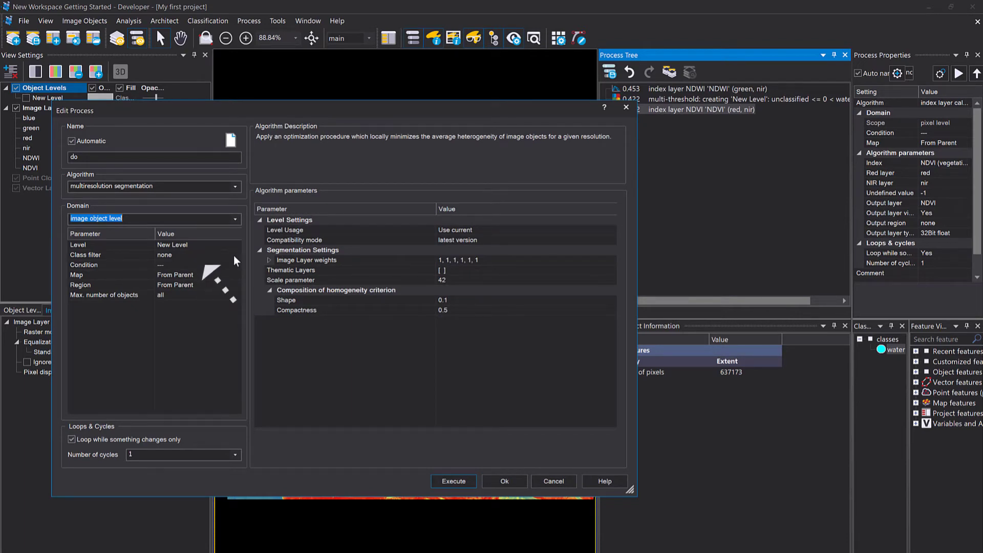
pyautogui.click(234, 256)
pyautogui.click(114, 246)
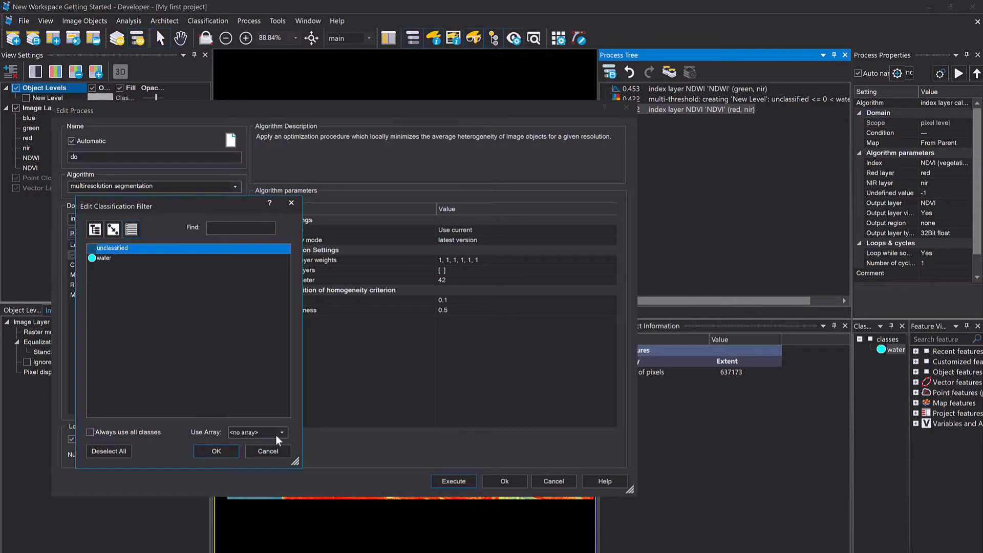
pyautogui.click(230, 450)
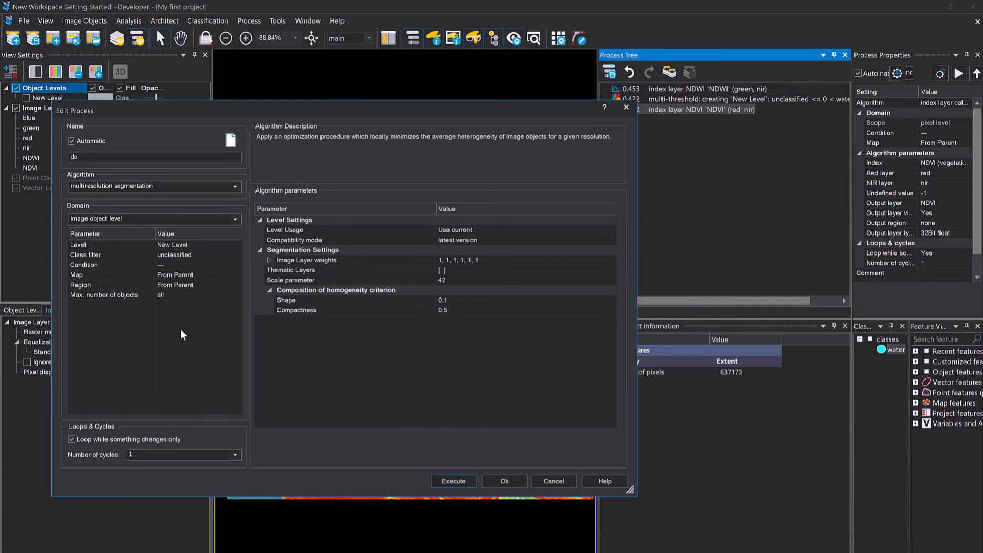
pyautogui.click(456, 480)
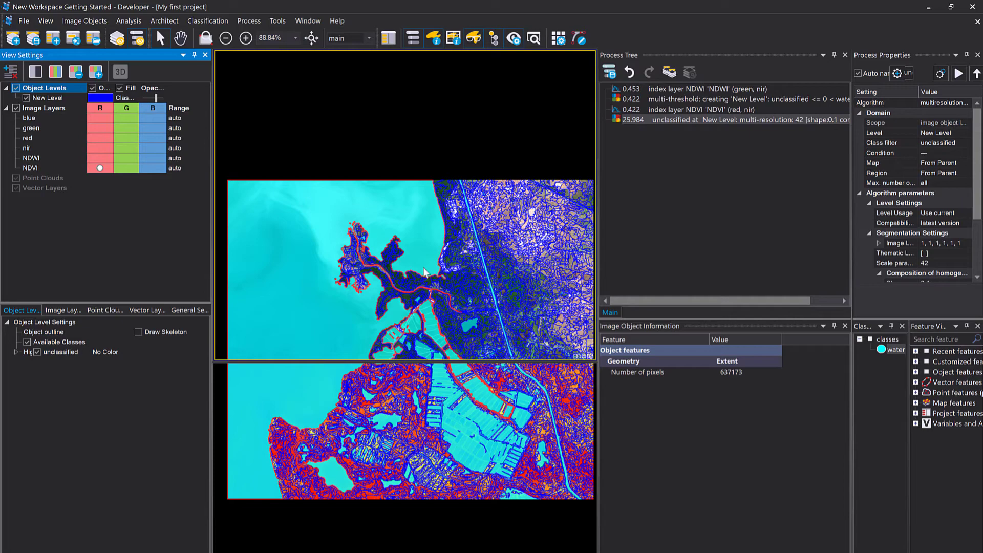
# Step: Hide the class fill and select several forest objects to compare pixel counts, one showing 172
pyautogui.click(120, 88)
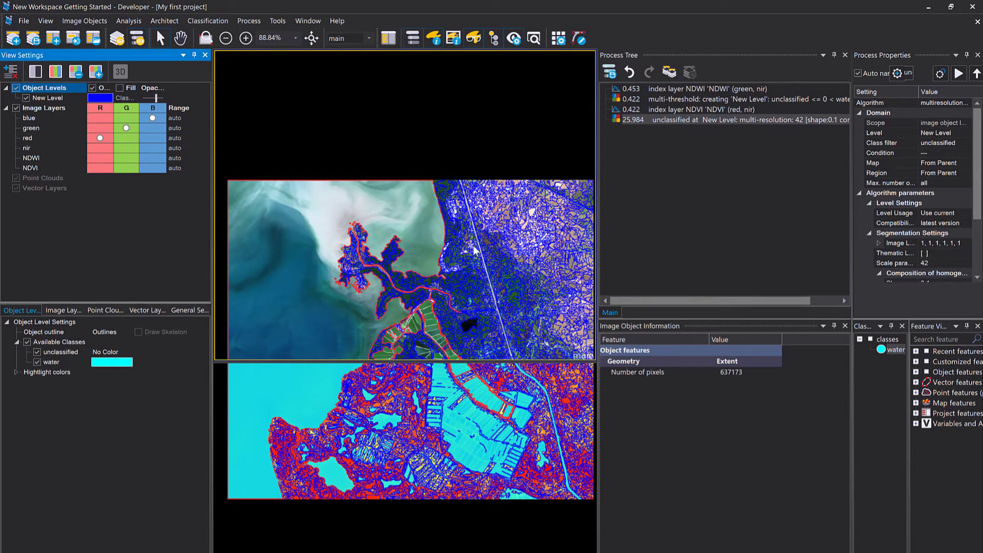
pyautogui.scroll(3, 475, 250)
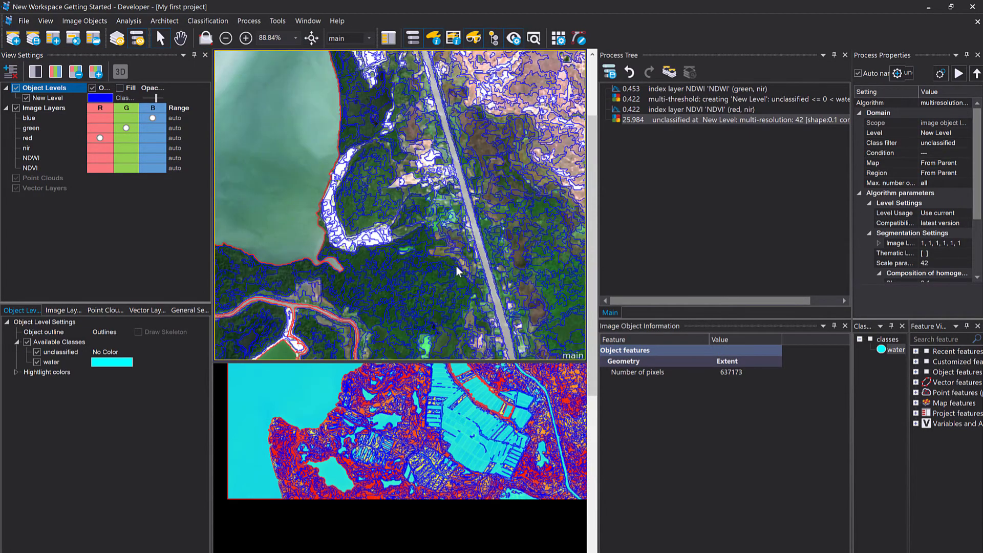
pyautogui.click(423, 253)
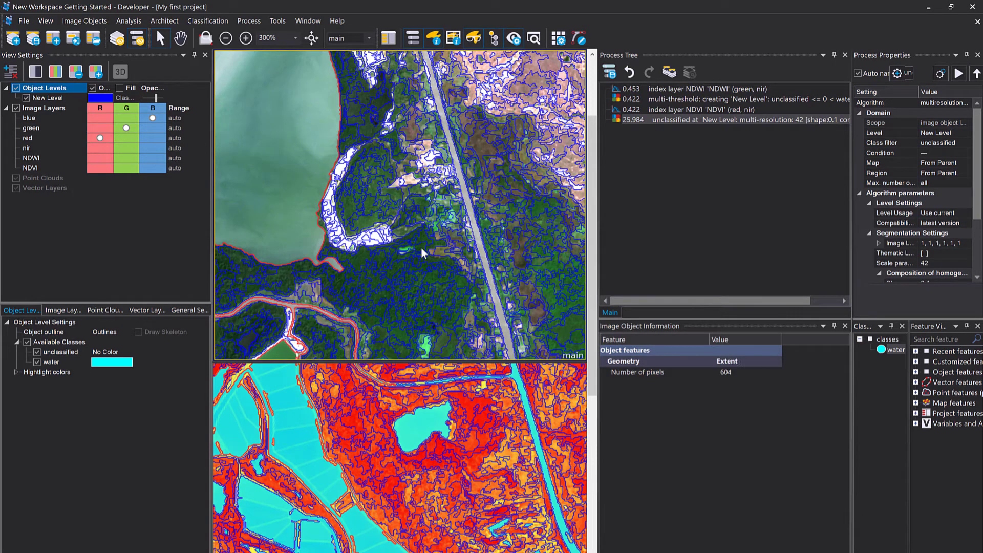
pyautogui.click(405, 263)
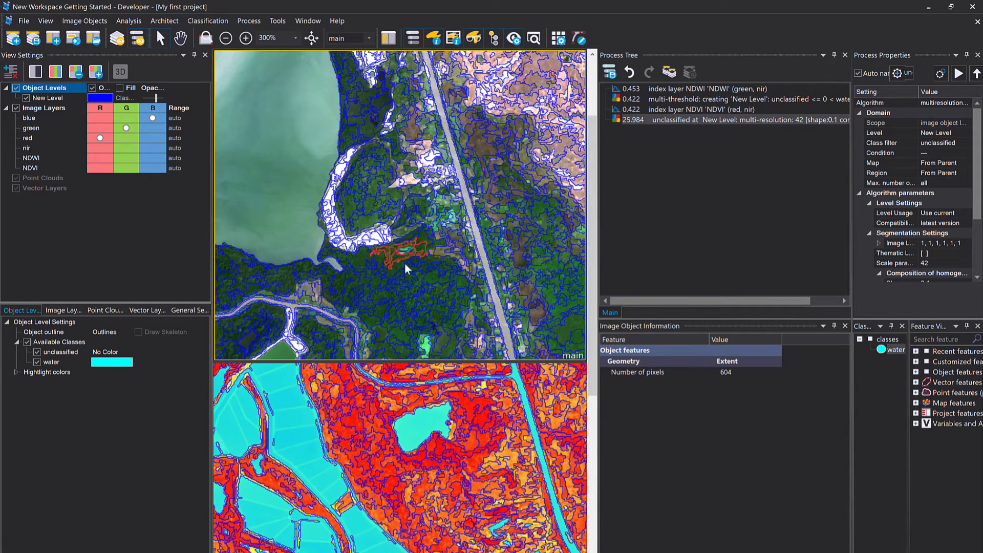
pyautogui.click(408, 267)
pyautogui.click(431, 271)
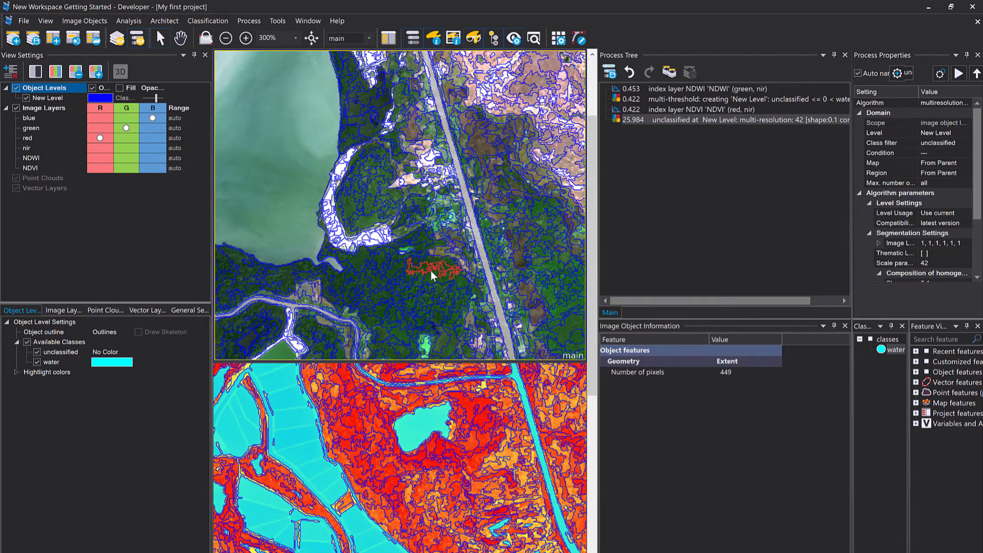
pyautogui.click(383, 403)
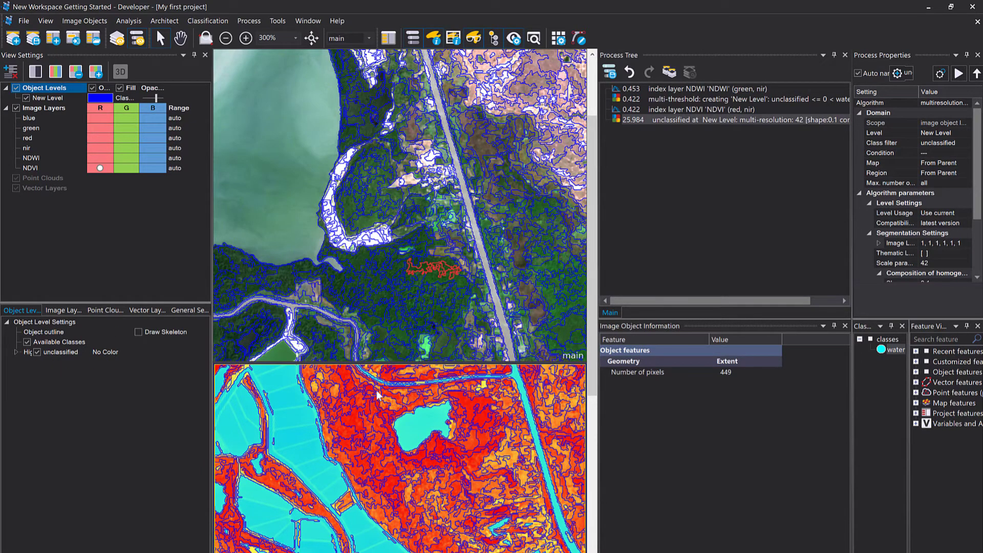
pyautogui.click(431, 294)
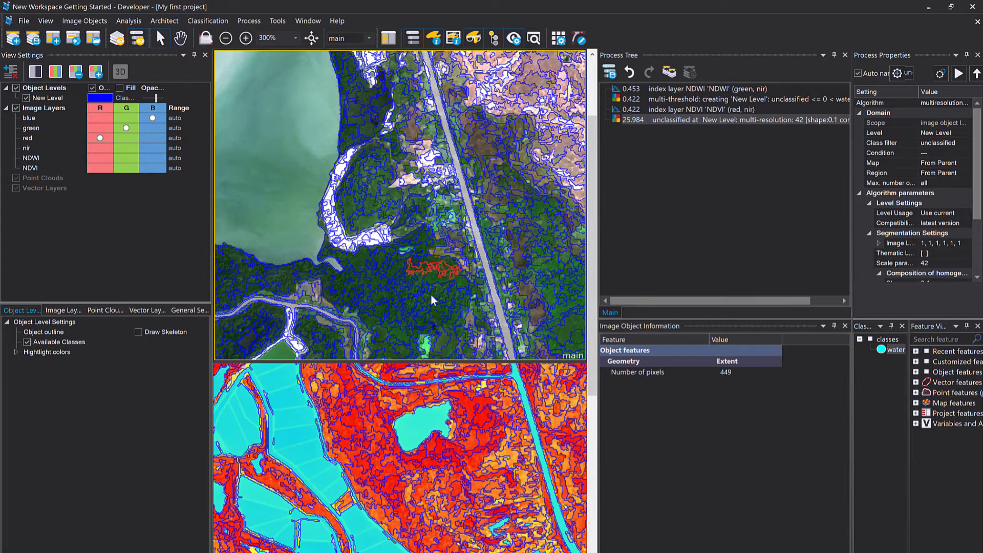
pyautogui.click(431, 297)
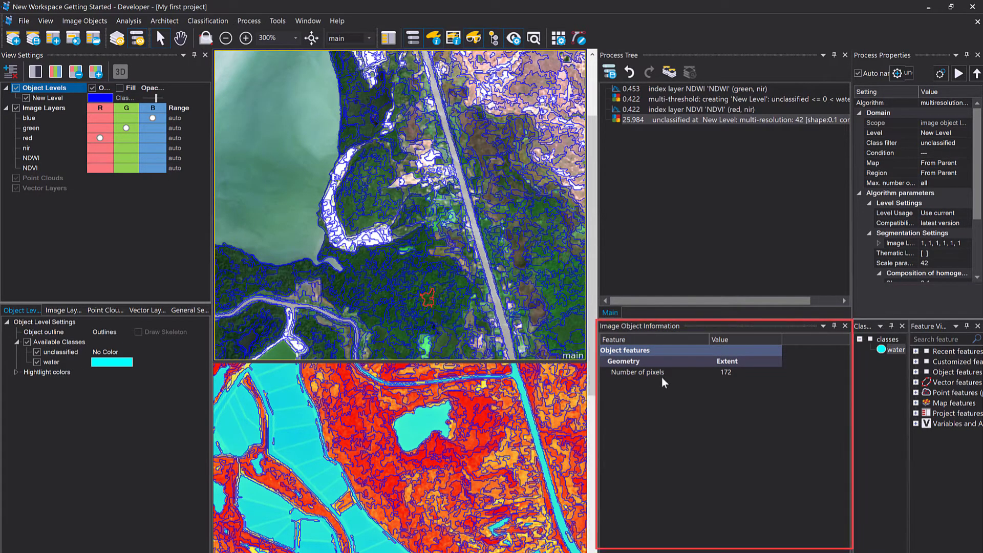
pyautogui.click(738, 381)
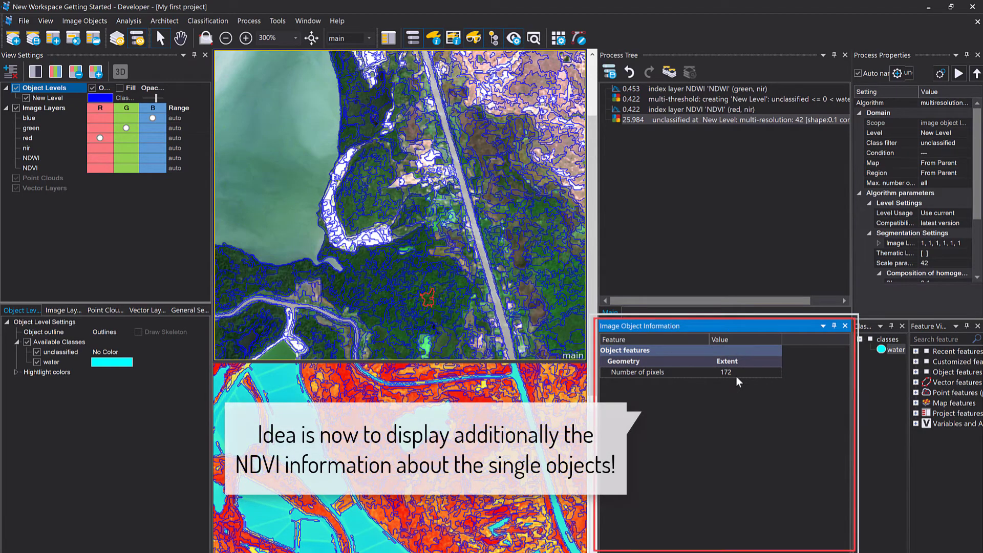
# Step: Add Geometry > Extent > Area, in hectares, to the Image Object Information features
pyautogui.rightClick(696, 394)
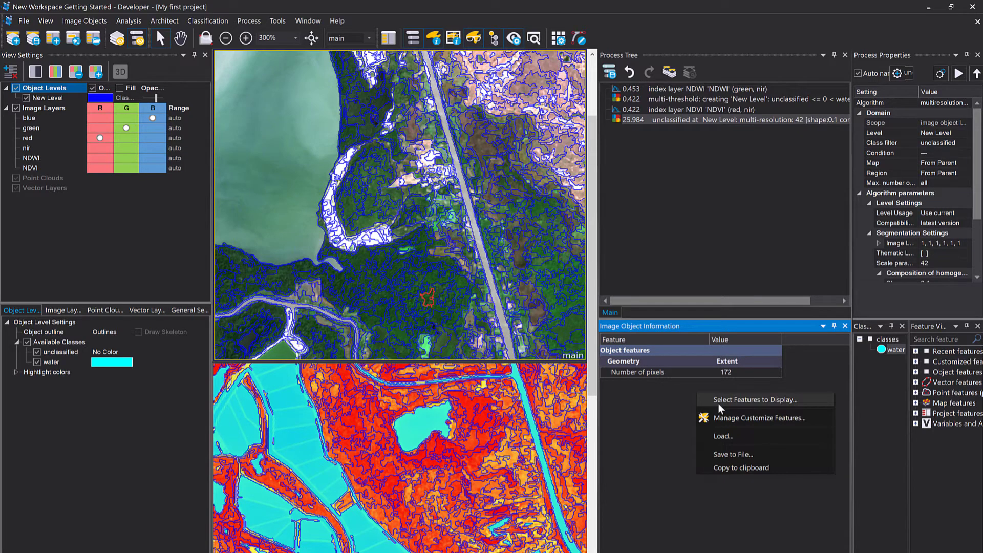
pyautogui.click(718, 403)
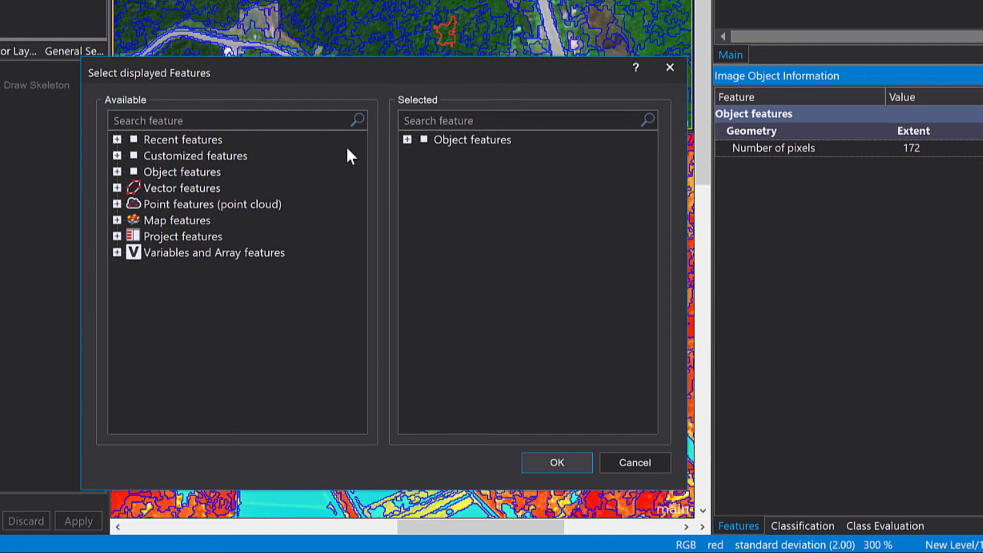
pyautogui.doubleClick(471, 140)
pyautogui.doubleClick(475, 155)
pyautogui.click(528, 188)
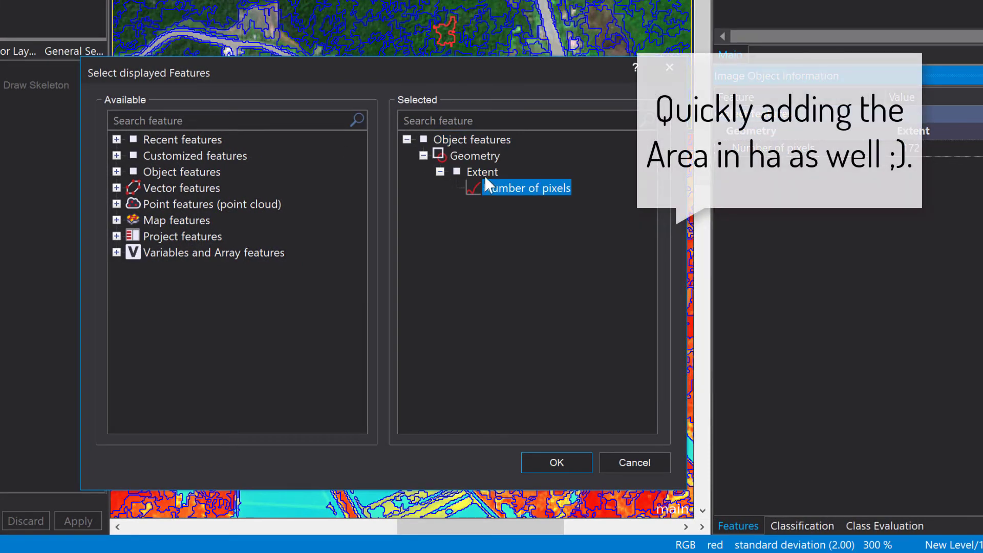
pyautogui.click(116, 171)
pyautogui.click(133, 204)
pyautogui.click(150, 252)
pyautogui.doubleClick(213, 269)
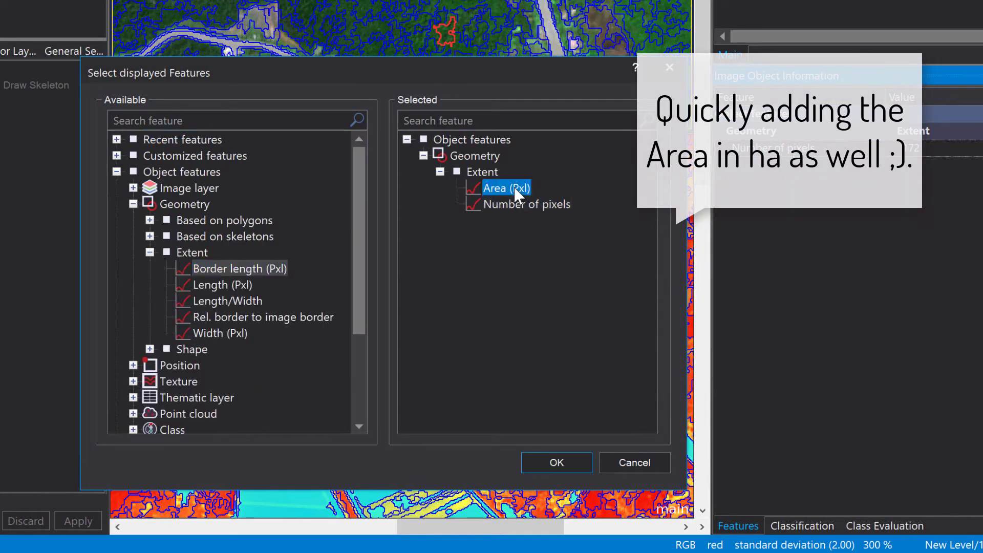
pyautogui.doubleClick(514, 188)
pyautogui.click(635, 307)
pyautogui.click(496, 358)
pyautogui.click(133, 204)
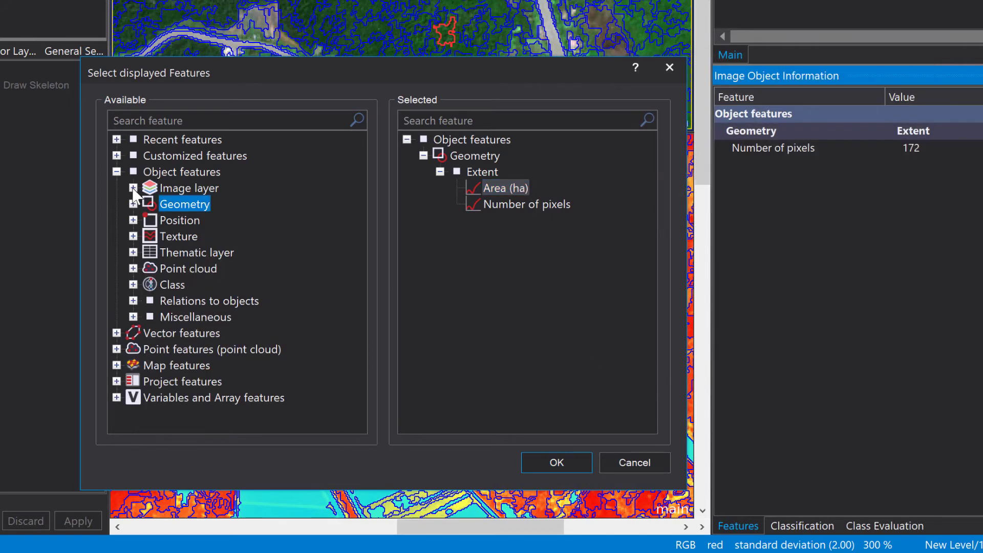
# Step: Add Image layer > Mean > NDVI to the displayed features and confirm
pyautogui.click(133, 188)
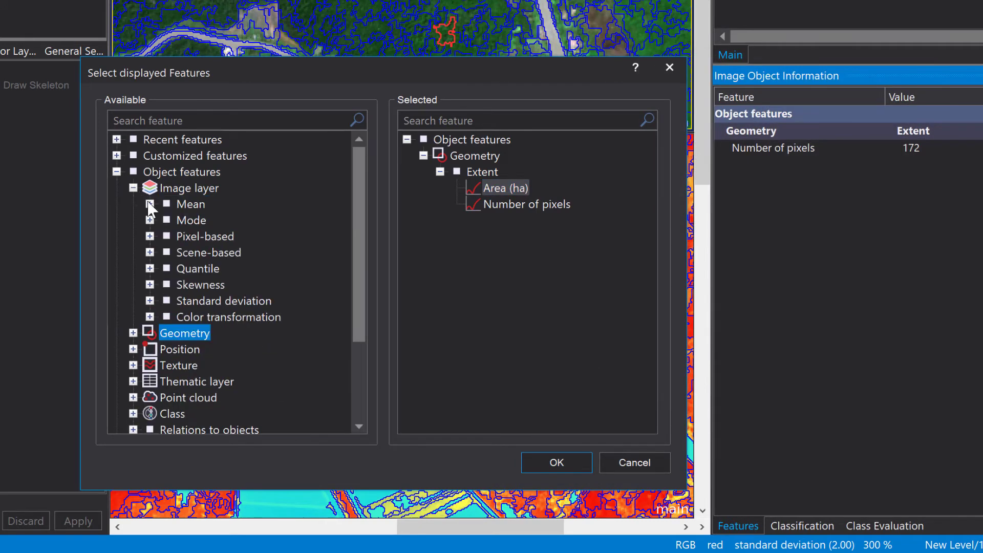
pyautogui.click(149, 204)
pyautogui.doubleClick(208, 252)
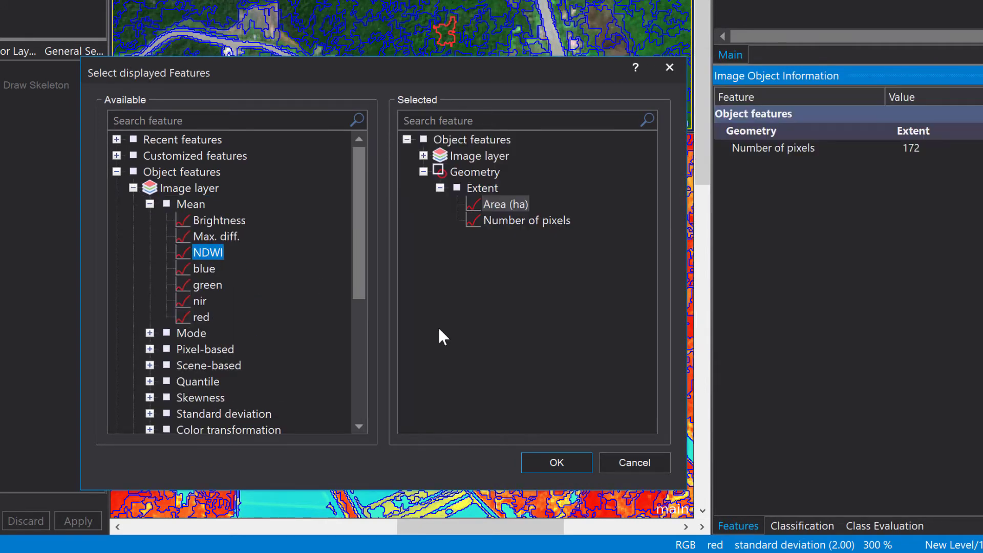
pyautogui.click(560, 463)
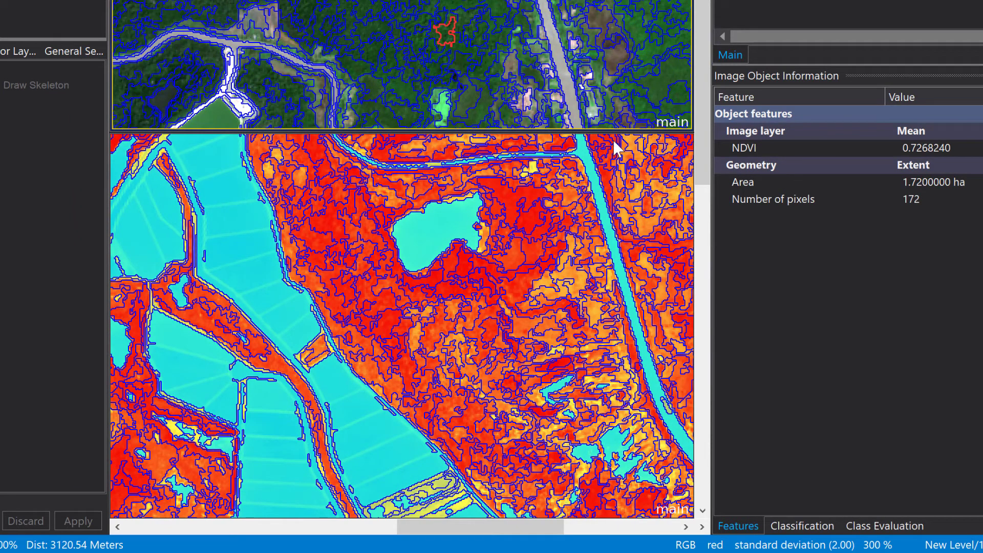
# Step: Select objects on the shoreline, roadside and forest to compare their mean NDVI and area
pyautogui.click(453, 60)
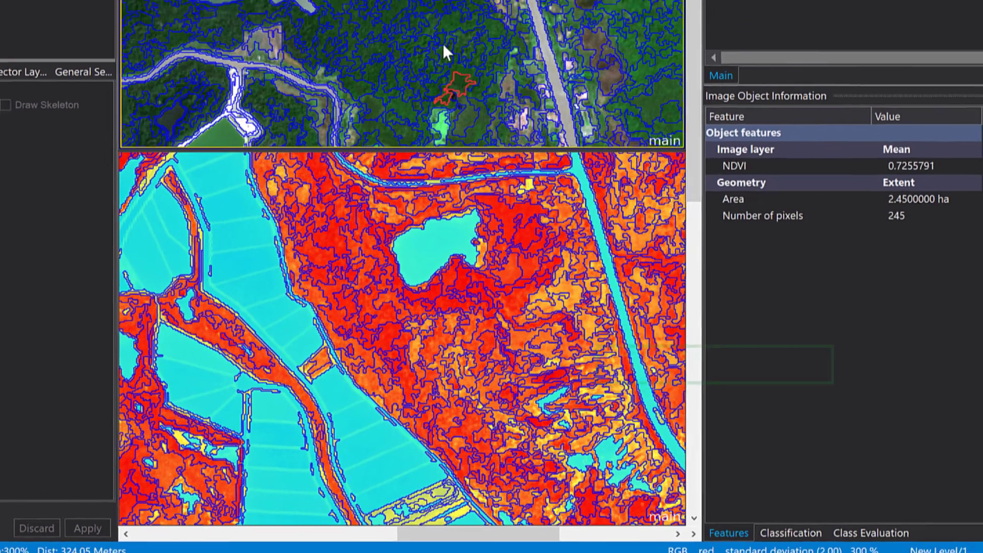
pyautogui.click(442, 31)
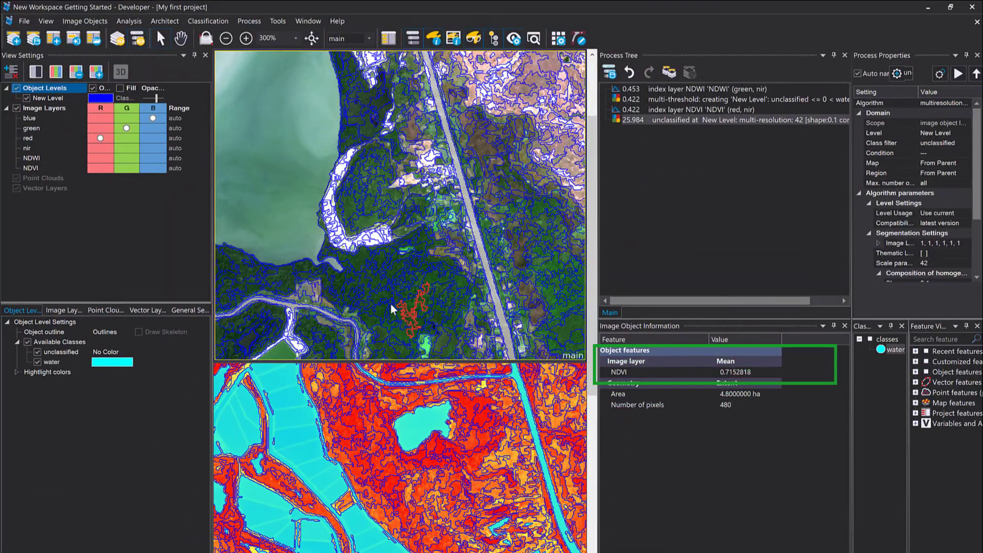
pyautogui.click(392, 247)
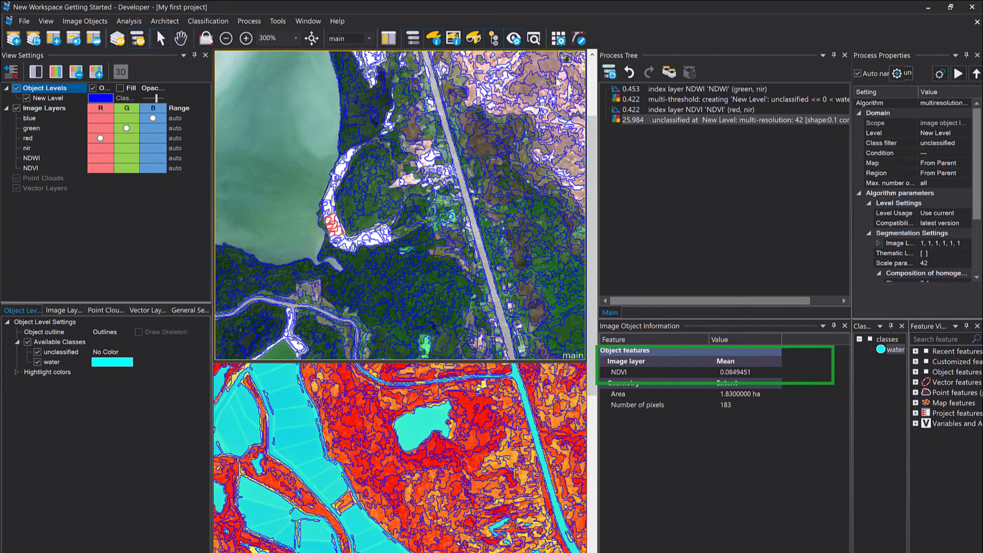
pyautogui.click(533, 64)
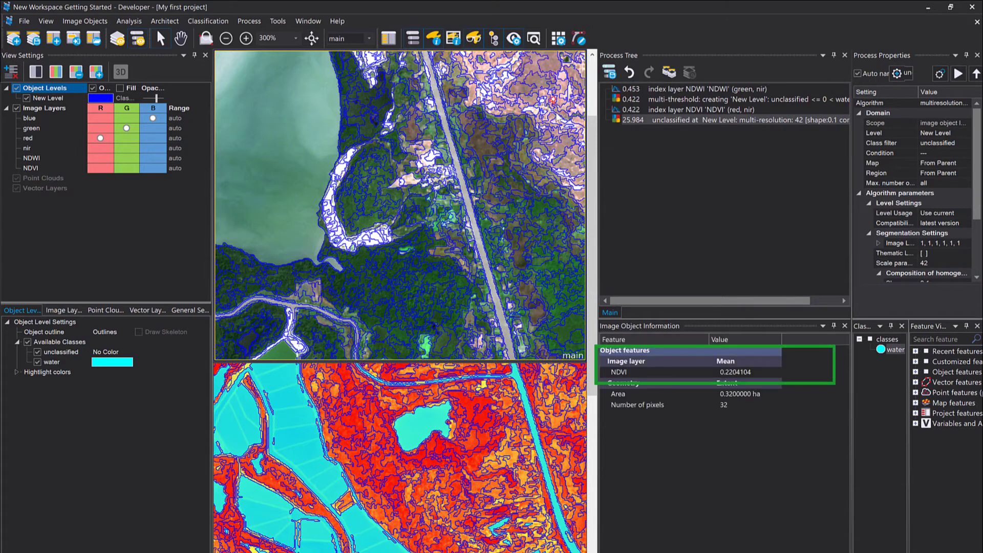
pyautogui.click(533, 222)
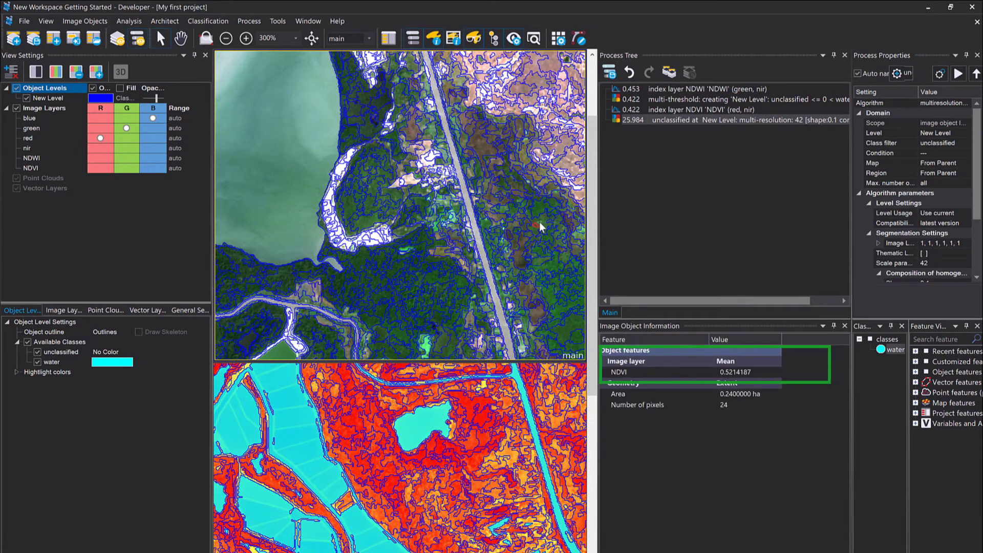
pyautogui.click(539, 223)
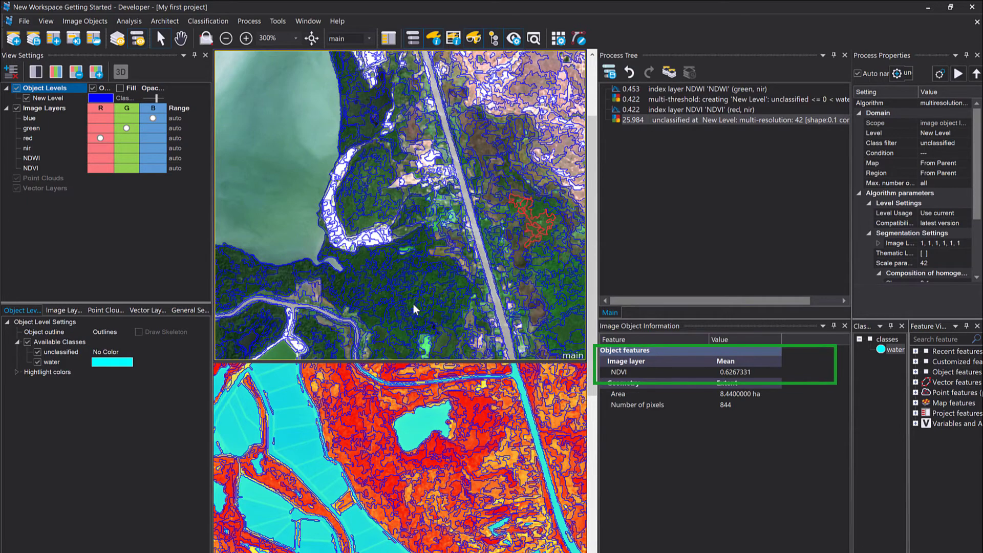
pyautogui.click(389, 313)
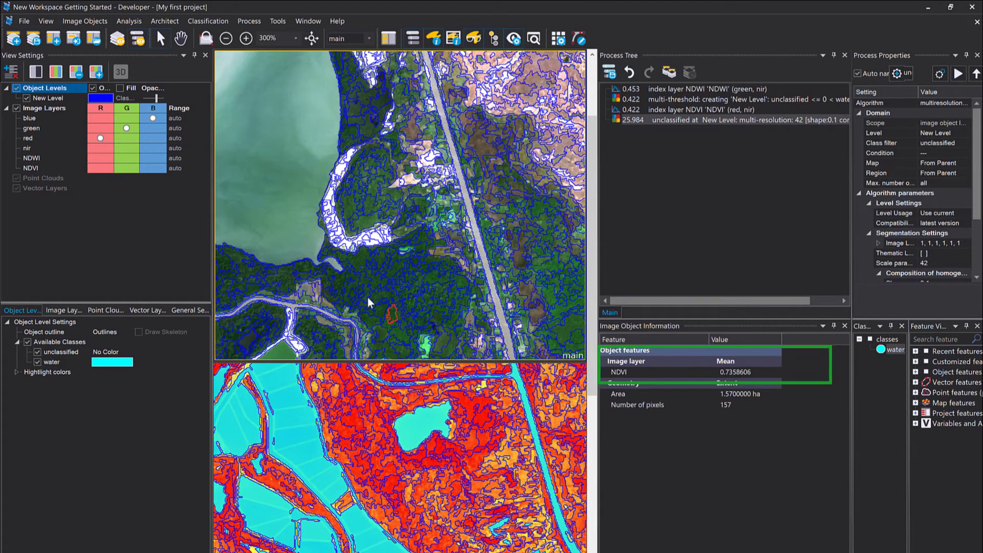
pyautogui.click(368, 297)
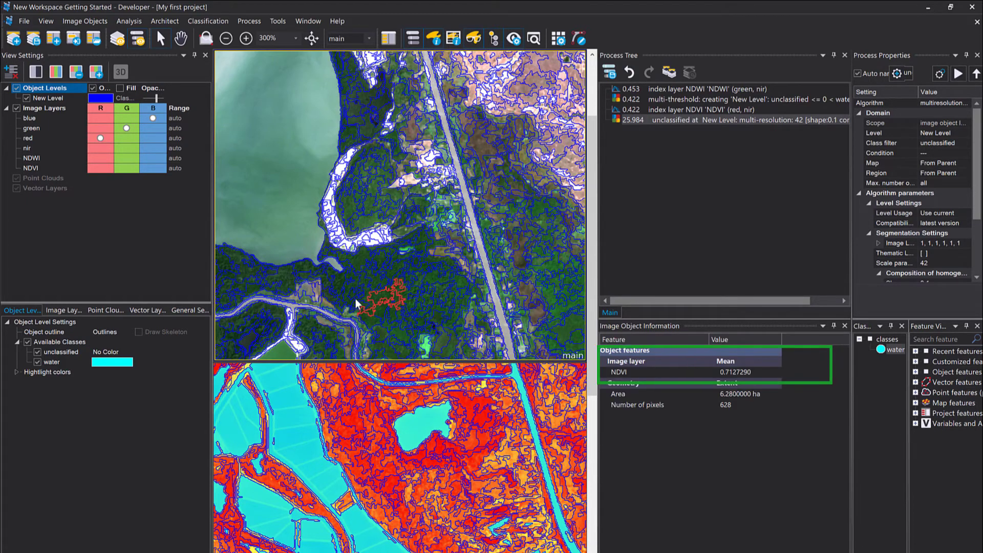
pyautogui.click(417, 205)
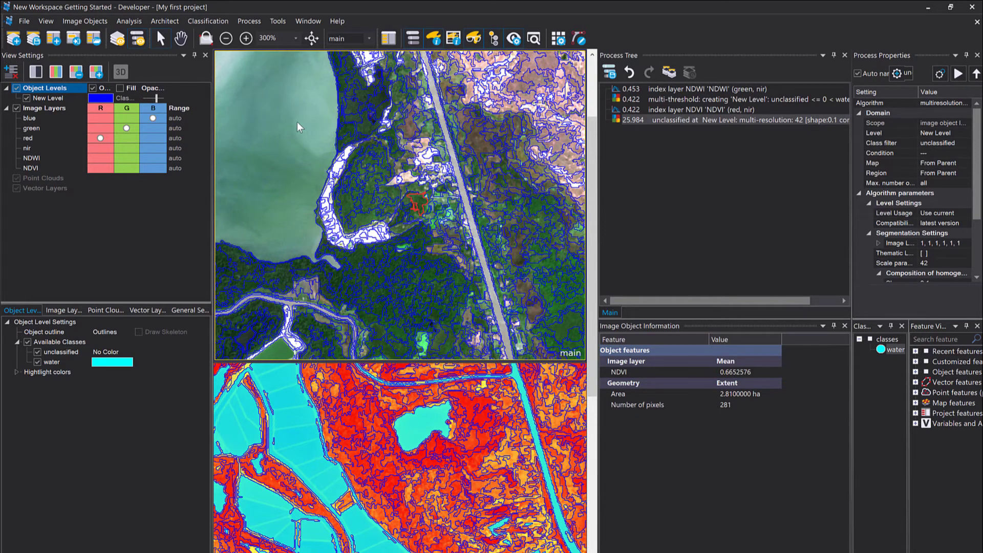
# Step: Zoom both views to the whole scene and return to a single image view
pyautogui.hscroll(5, 404, 153)
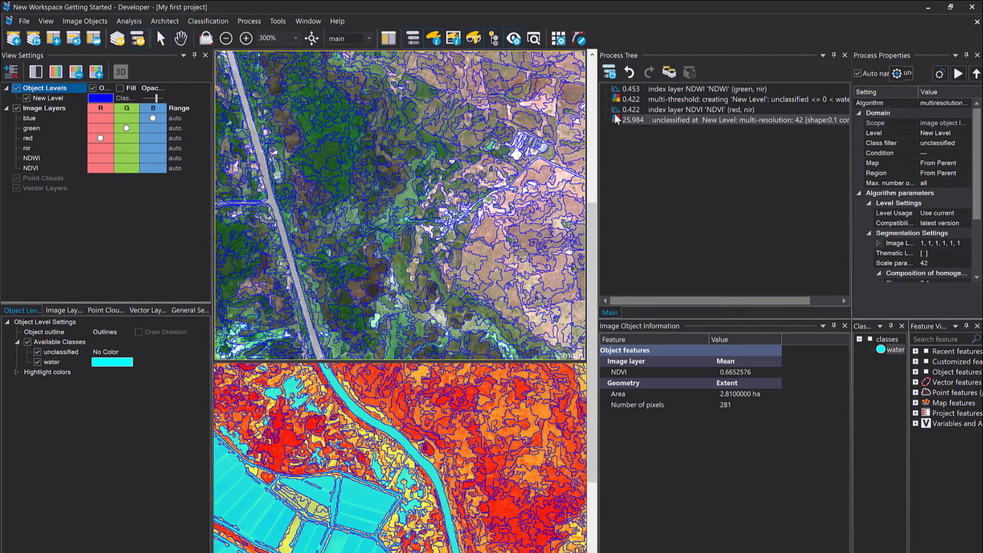
pyautogui.click(635, 122)
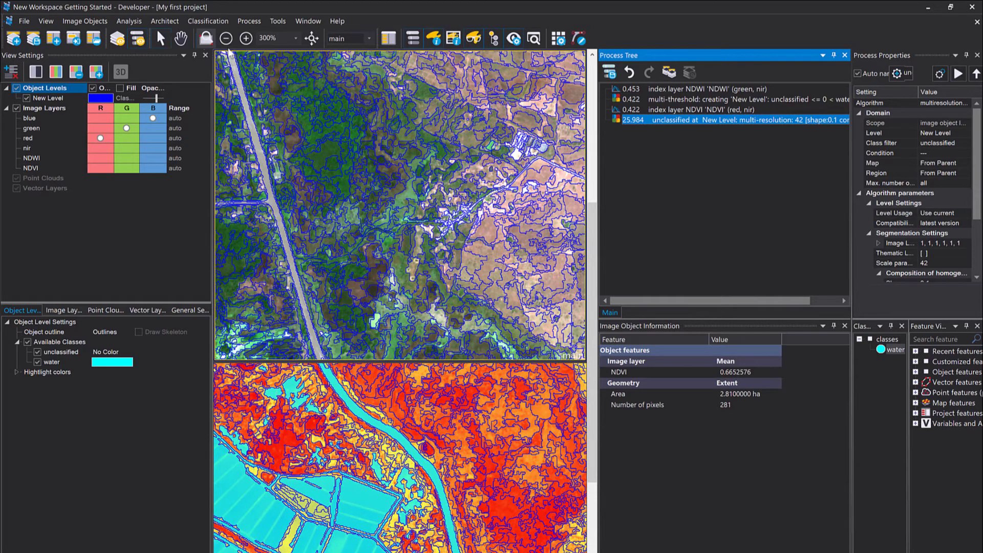
pyautogui.click(310, 39)
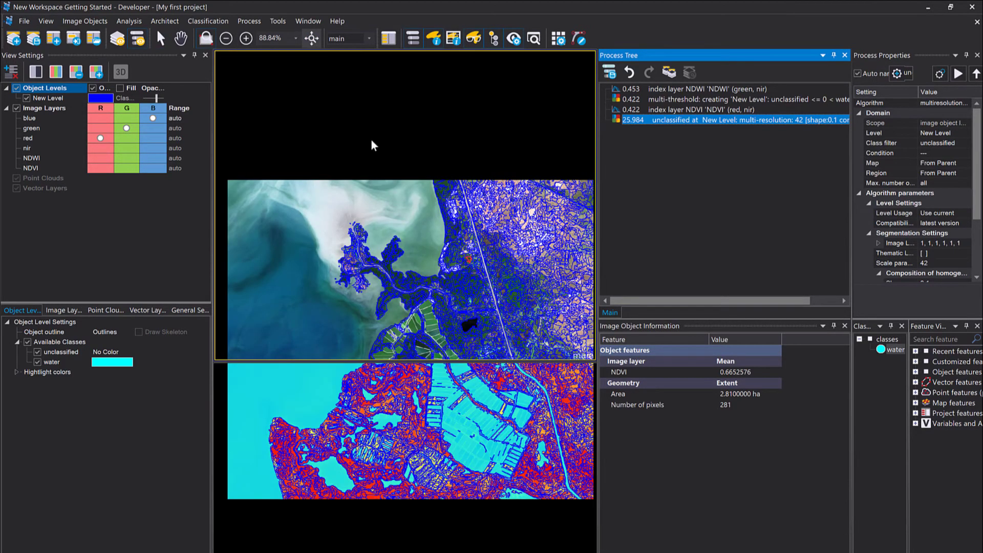
pyautogui.click(302, 21)
pyautogui.click(311, 47)
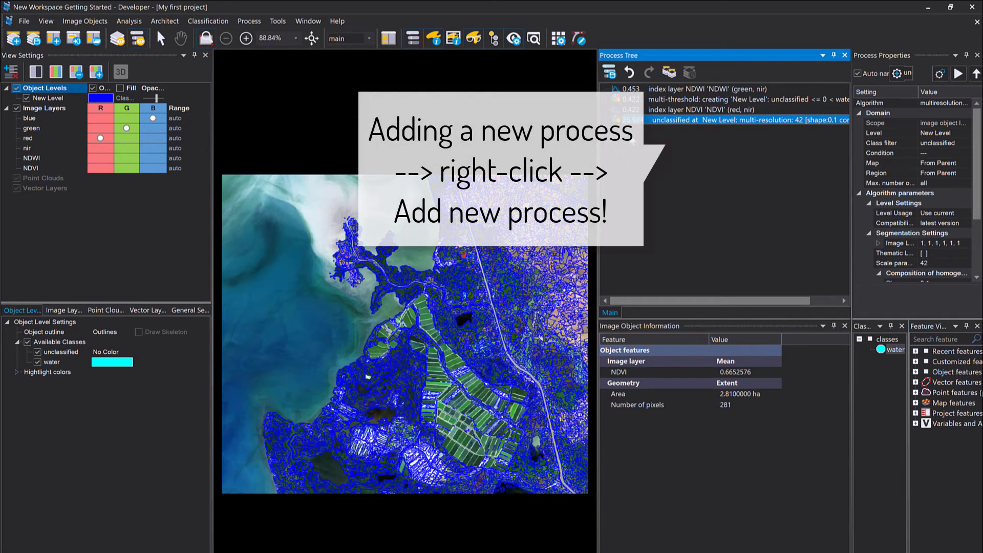
# Step: Add an assign class process (typed 'ass') with its class filter set to unclassified
pyautogui.rightClick(644, 134)
pyautogui.click(671, 205)
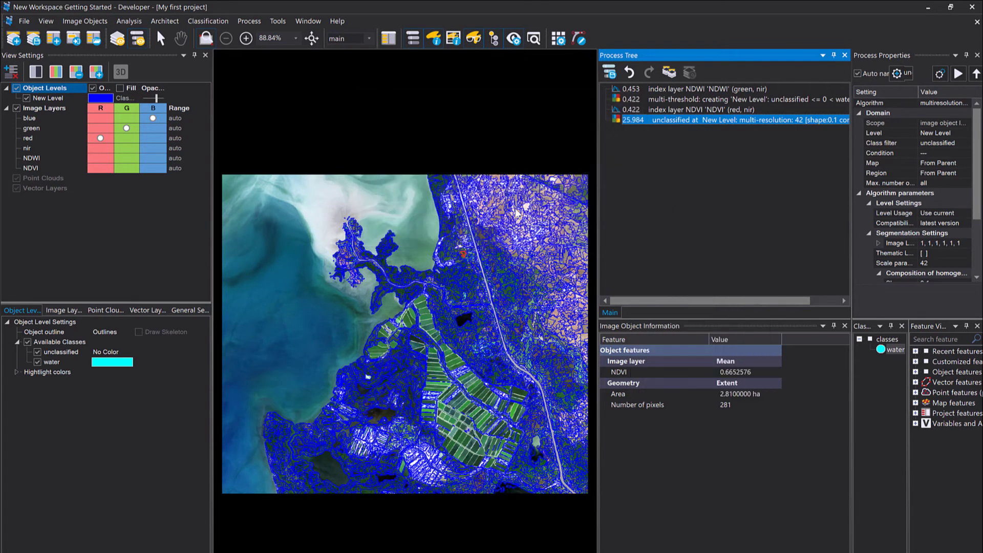
pyautogui.write('ass')
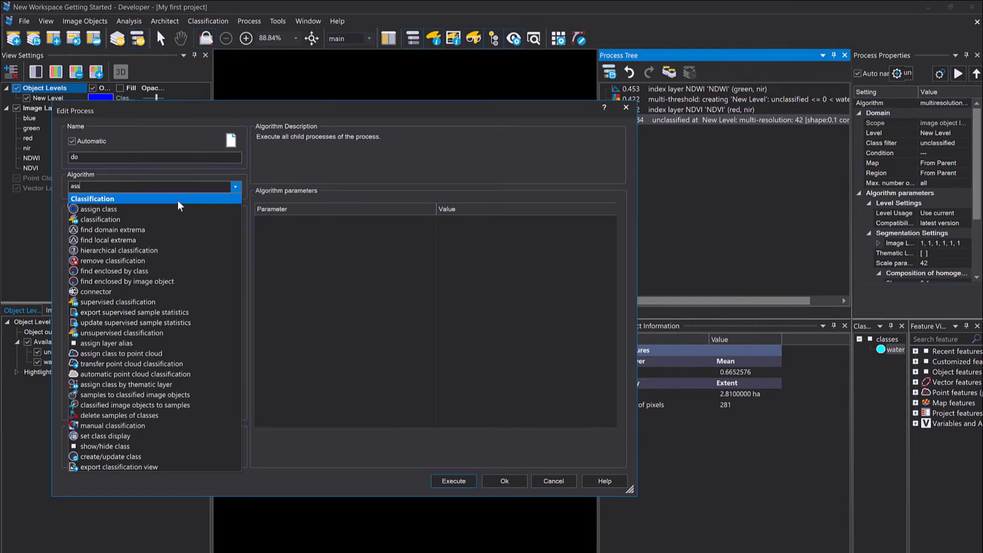
pyautogui.click(167, 209)
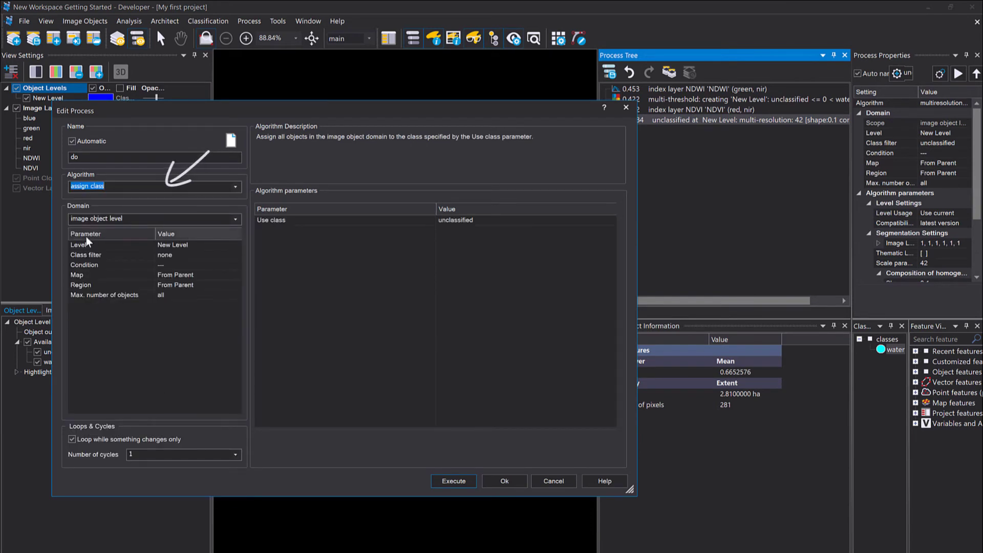
pyautogui.click(239, 254)
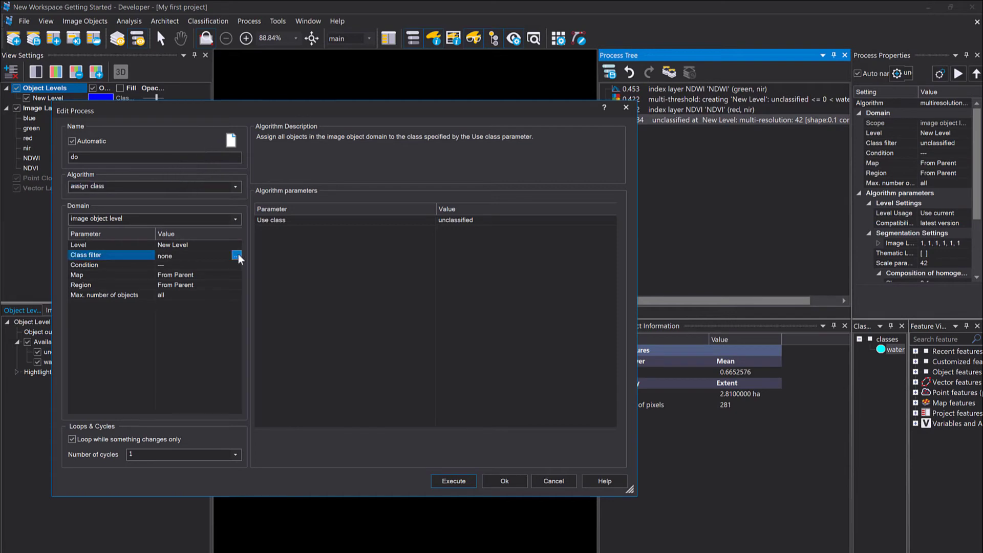
pyautogui.click(238, 255)
pyautogui.click(113, 248)
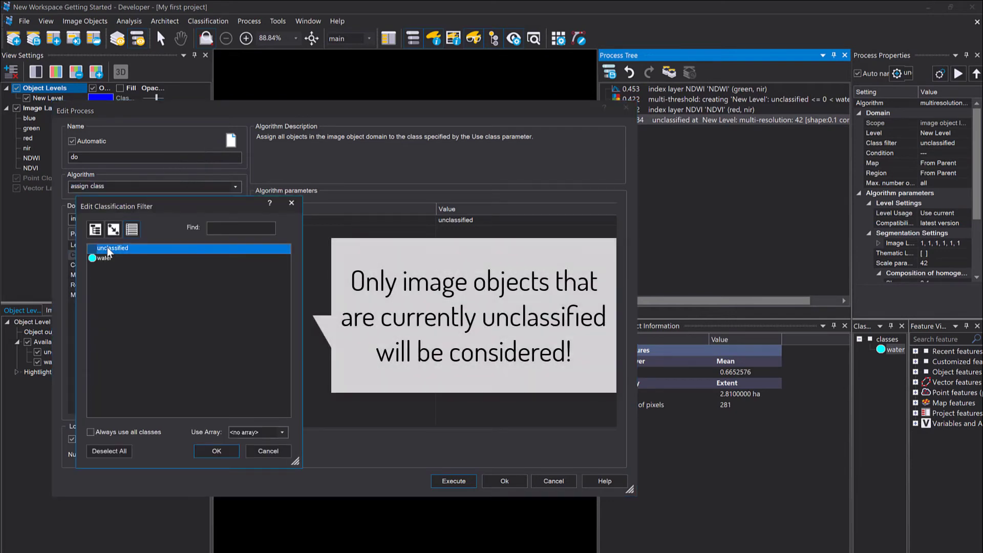
pyautogui.click(217, 451)
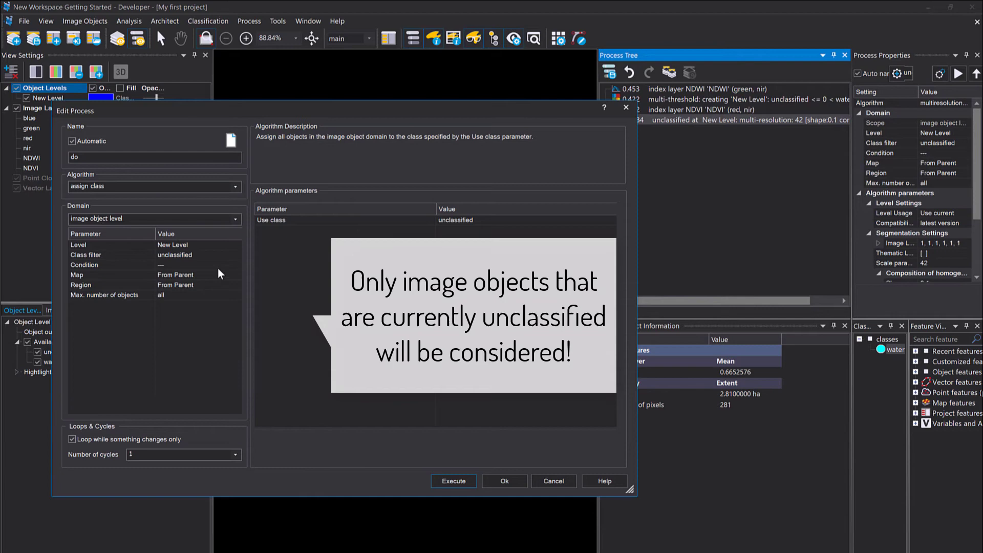
pyautogui.click(187, 266)
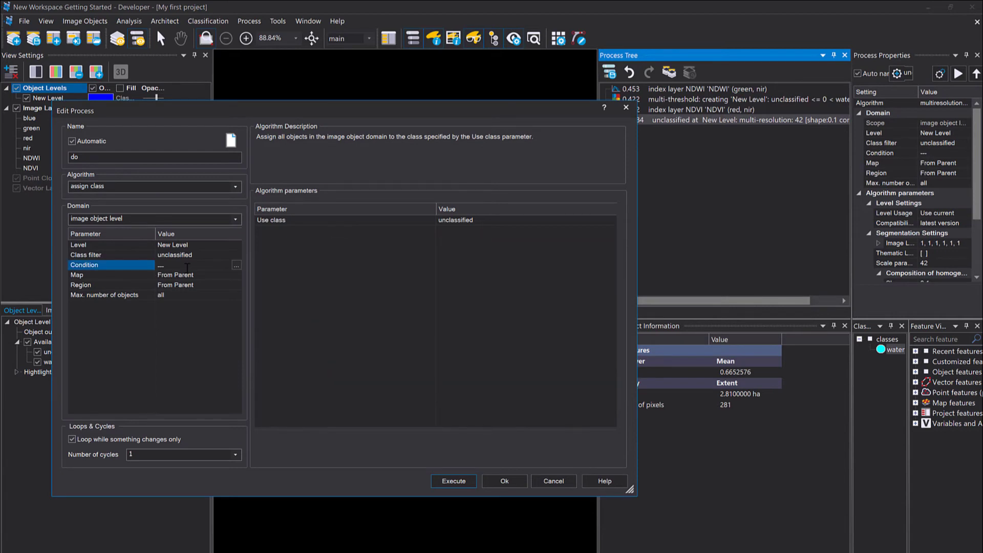
# Step: Set the condition's first value to the feature Image layer > Mean > NDVI
pyautogui.click(239, 266)
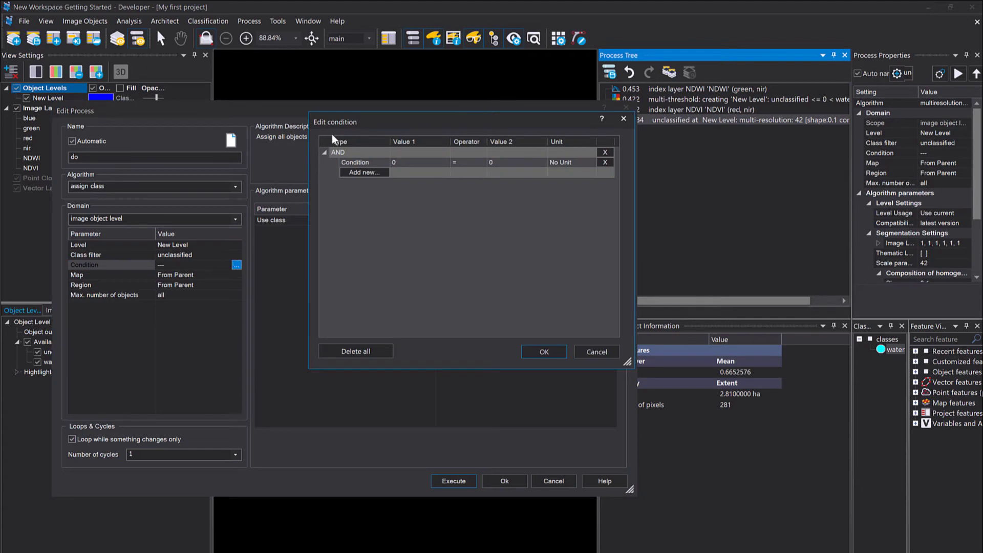
pyautogui.click(420, 221)
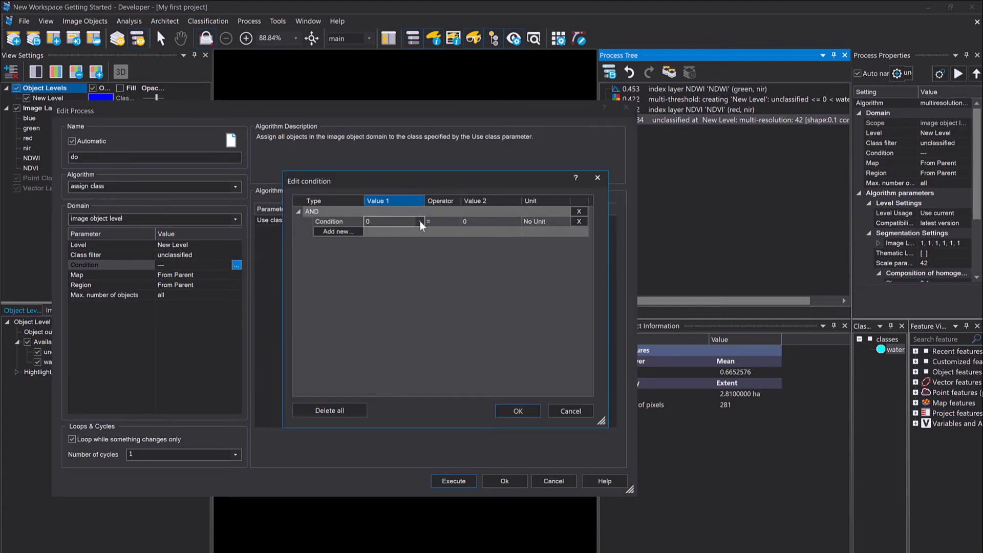
pyautogui.click(420, 221)
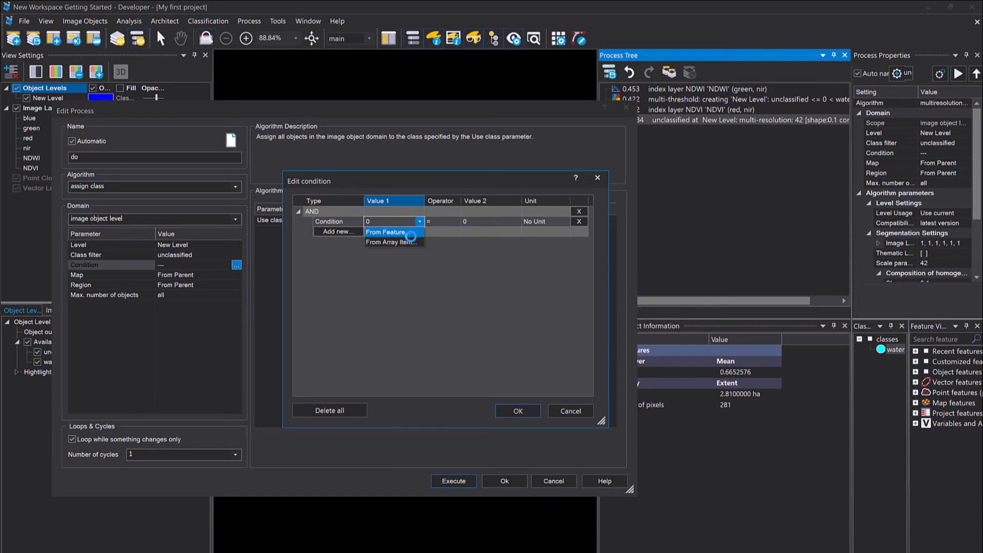
pyautogui.click(409, 233)
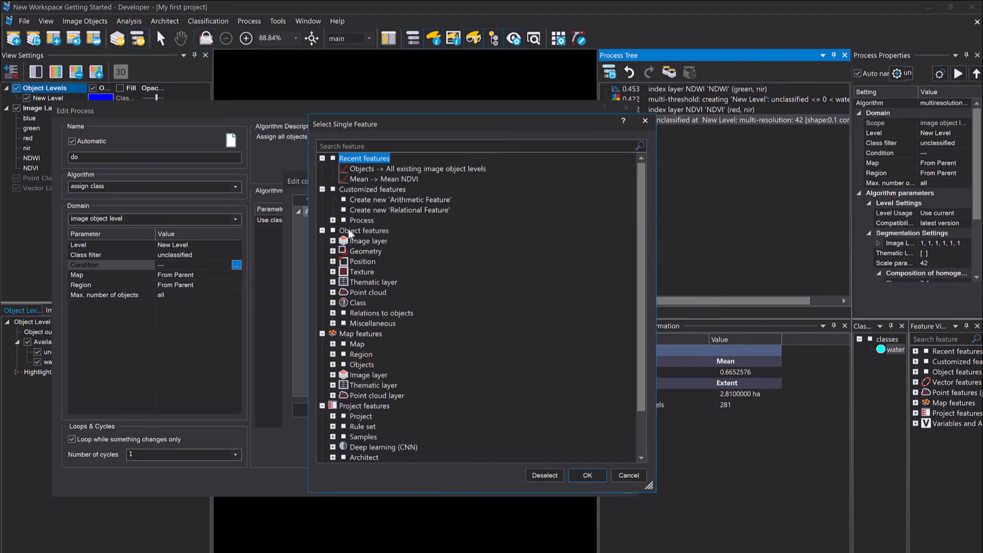
pyautogui.click(332, 241)
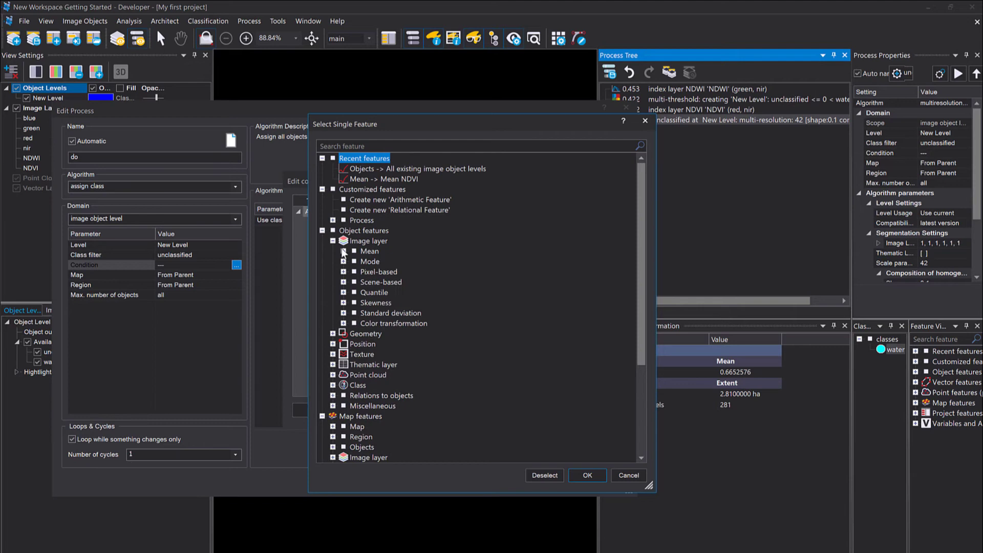
pyautogui.click(343, 252)
pyautogui.click(379, 282)
pyautogui.doubleClick(379, 282)
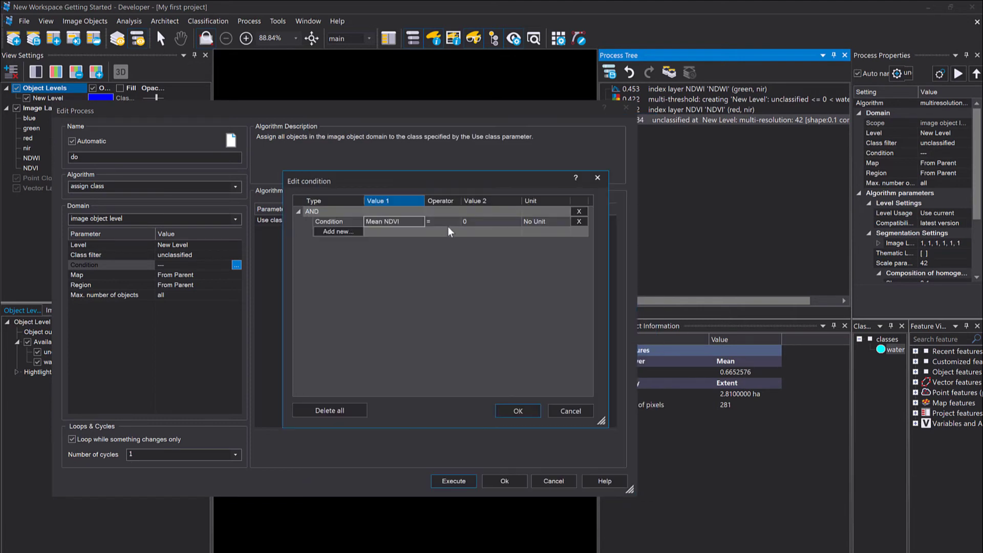
# Step: Complete the condition with operator >= and threshold 0.4, and confirm it
pyautogui.click(453, 221)
pyautogui.click(455, 221)
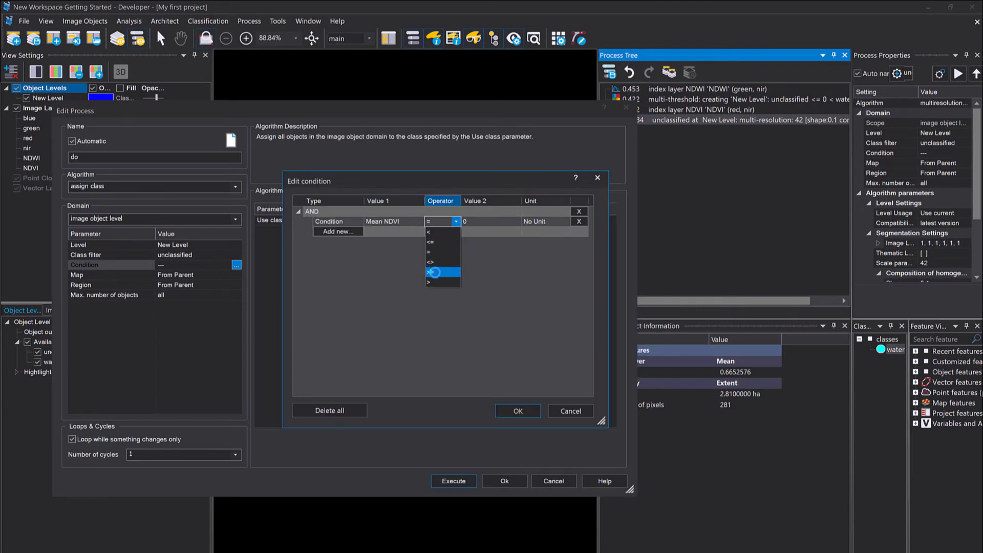
pyautogui.click(436, 272)
pyautogui.click(476, 221)
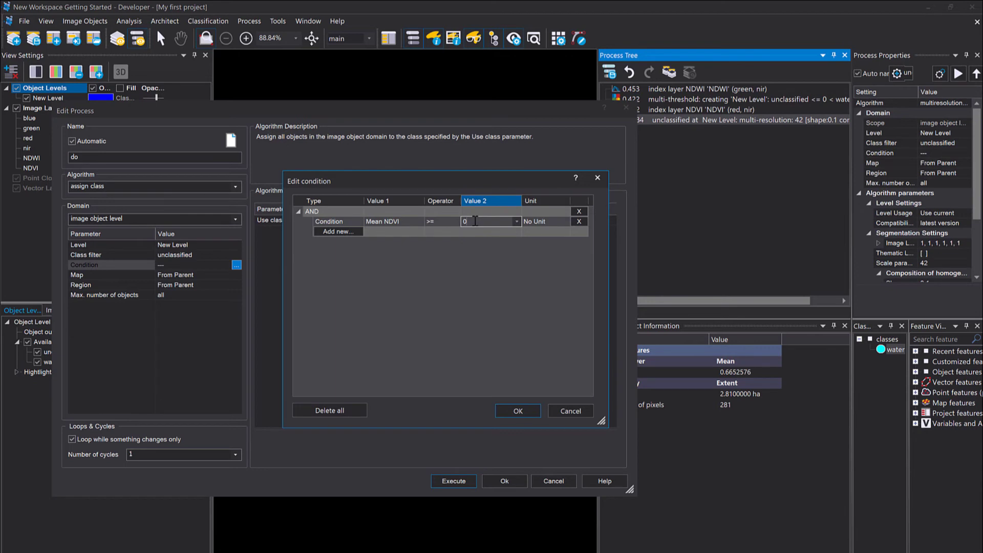
pyautogui.click(482, 265)
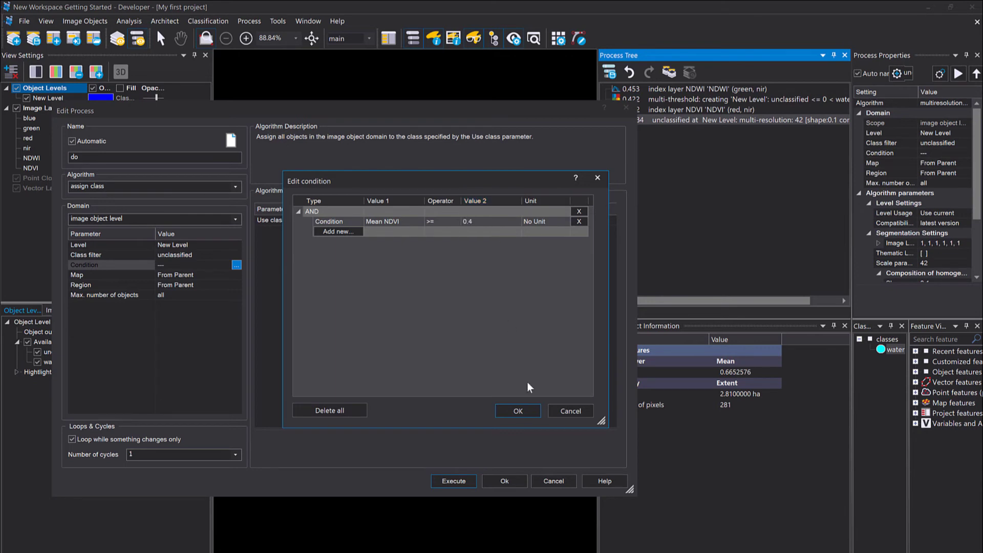
pyautogui.click(527, 413)
pyautogui.click(480, 220)
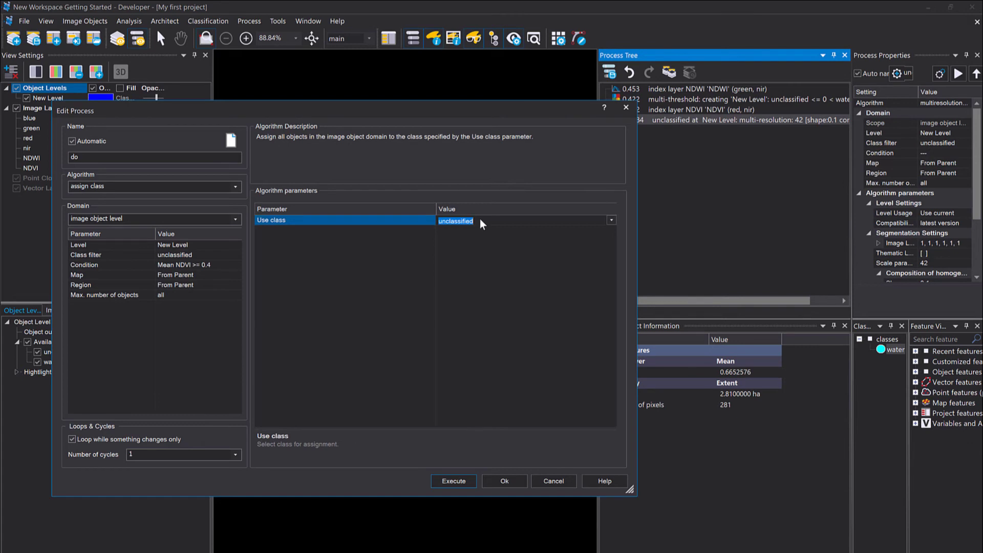
# Step: Assign matching objects to a new green Vegetation class and execute the process
pyautogui.write('Vegetation')
pyautogui.press('Return')
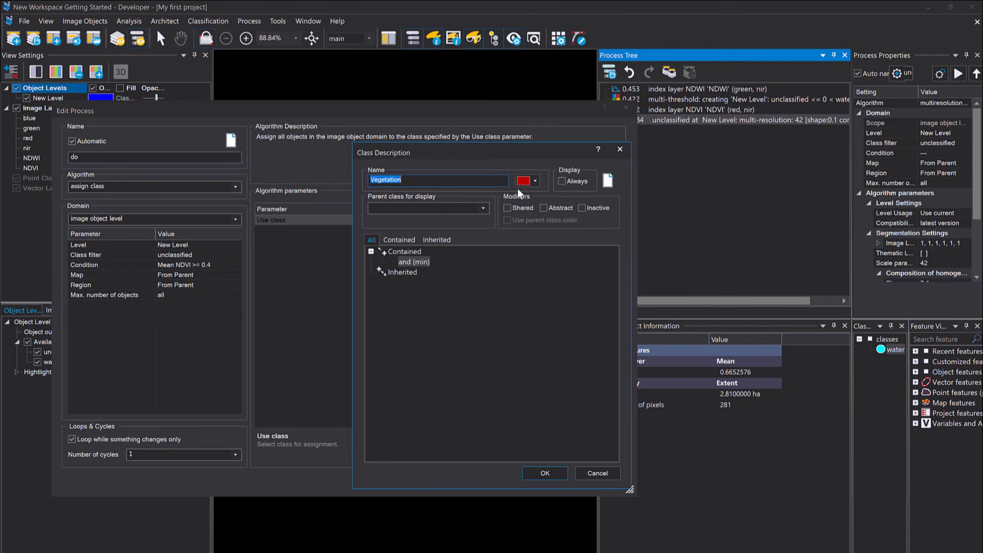
pyautogui.click(536, 181)
pyautogui.click(564, 214)
pyautogui.press('Return')
pyautogui.click(450, 481)
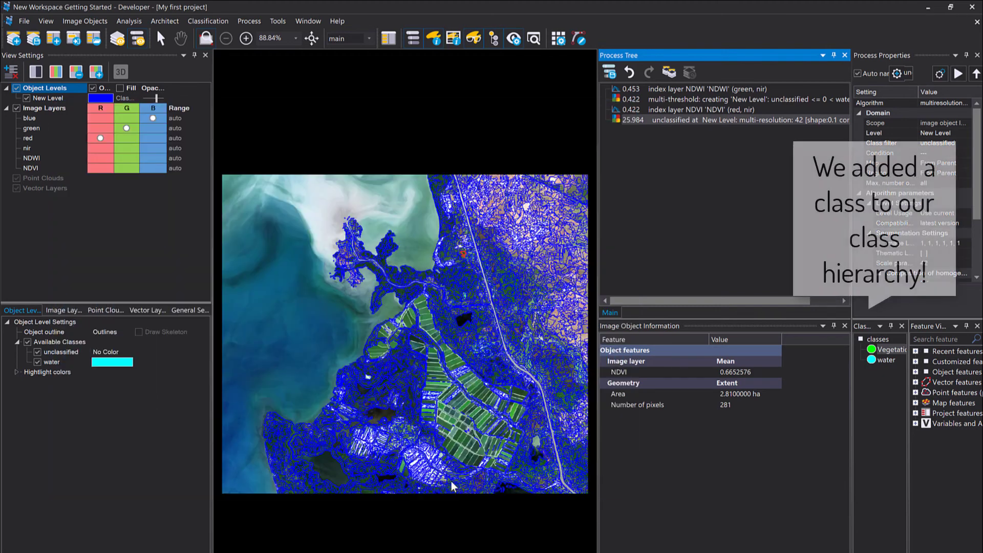
# Step: Display classes as fully opaque coloured fills with object outlines hidden
pyautogui.click(464, 415)
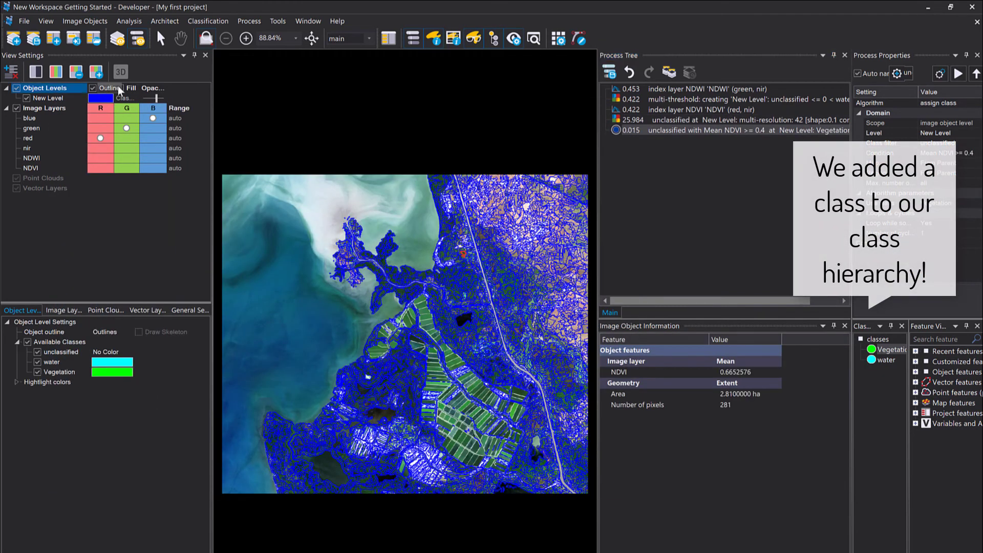
pyautogui.click(117, 85)
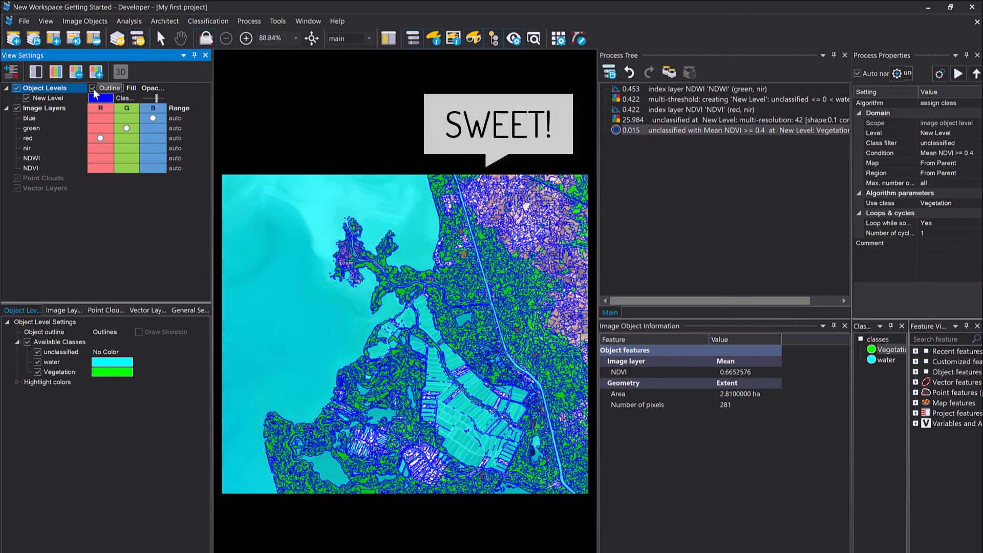
pyautogui.click(93, 88)
pyautogui.moveTo(156, 97); pyautogui.dragTo(166, 103)
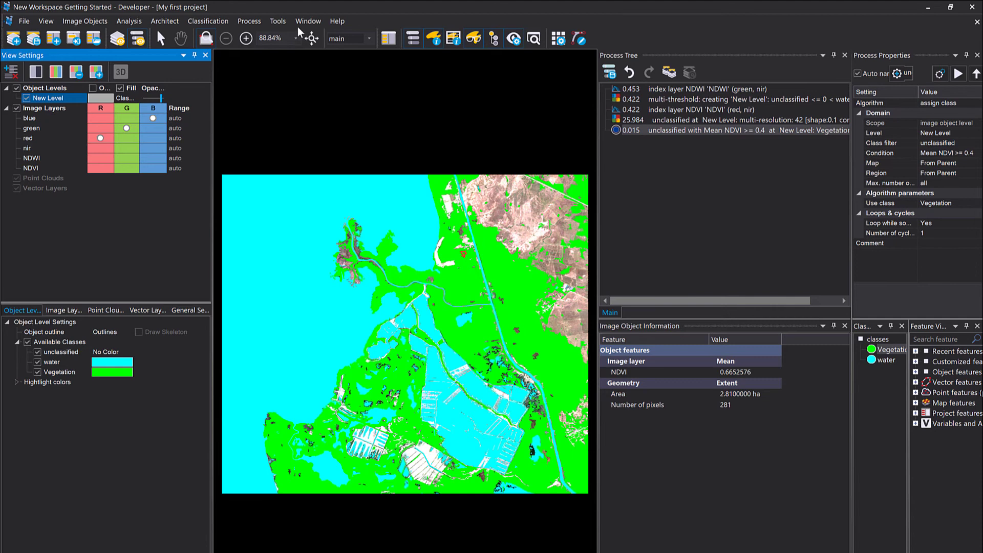
# Step: Split the view horizontally, show the raw satellite image on top, and resize the panes
pyautogui.click(301, 26)
pyautogui.click(314, 45)
pyautogui.click(314, 21)
pyautogui.click(314, 47)
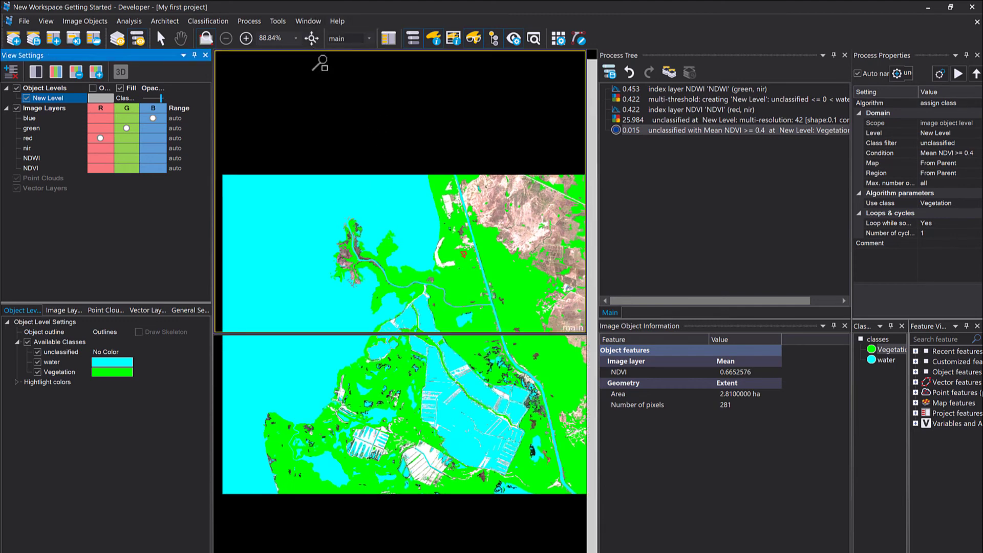
pyautogui.click(17, 88)
pyautogui.moveTo(414, 334); pyautogui.dragTo(420, 270)
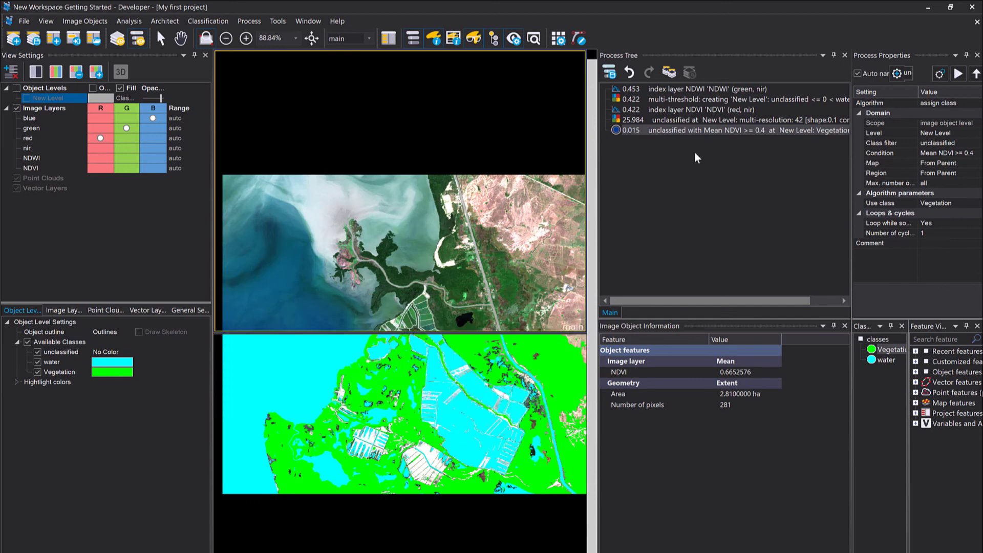
# Step: Add an assign class process after the vegetation step, filtered to unclassified objects
pyautogui.click(627, 163)
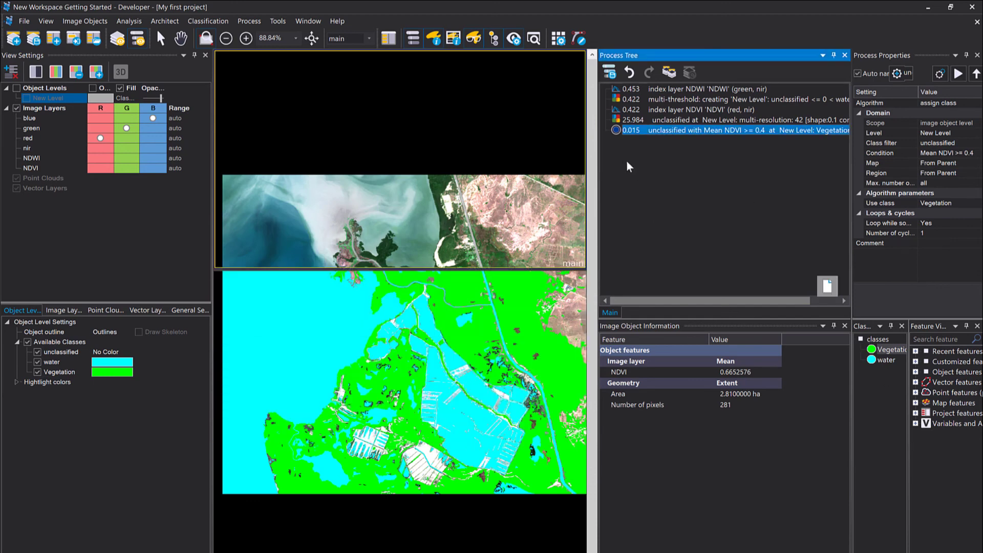
pyautogui.rightClick(627, 163)
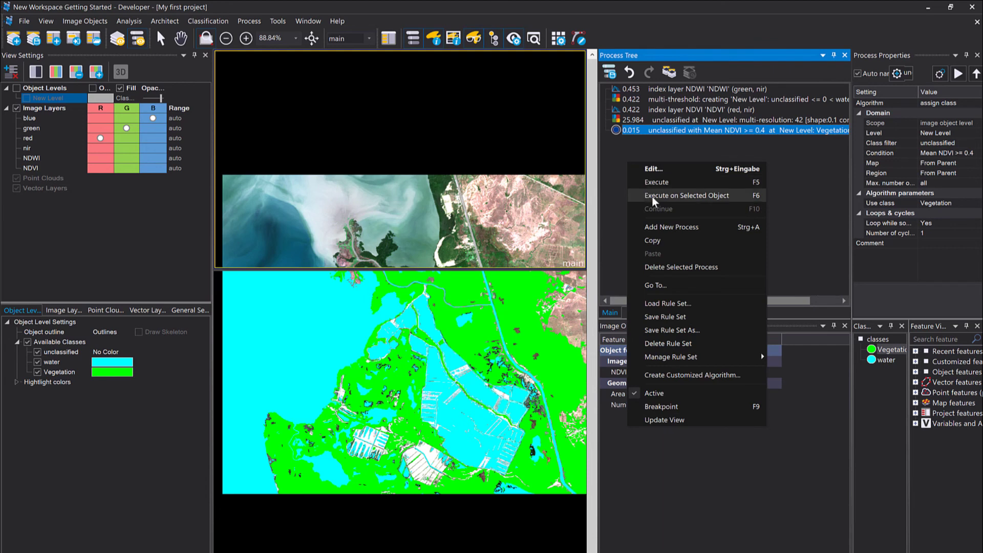
pyautogui.click(659, 227)
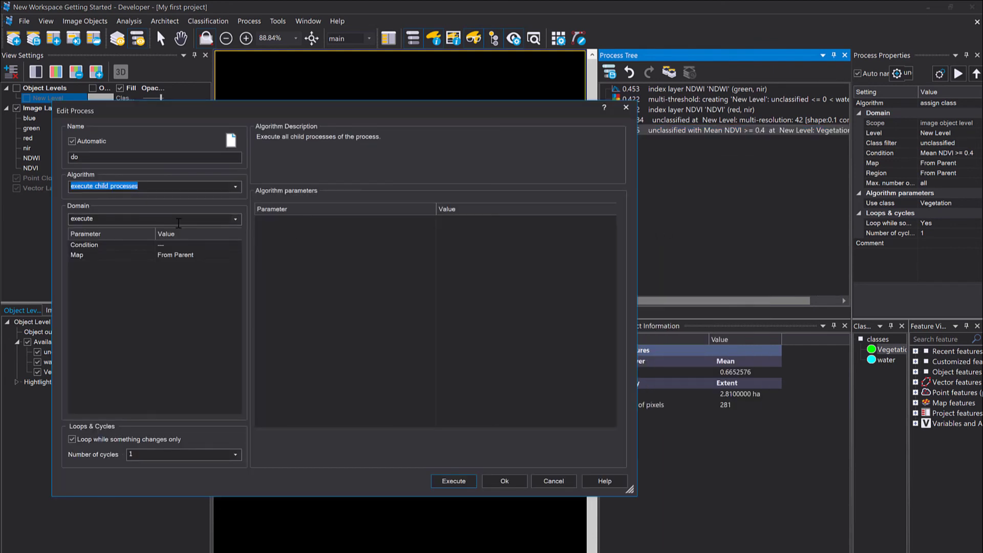
pyautogui.click(116, 187)
pyautogui.click(115, 210)
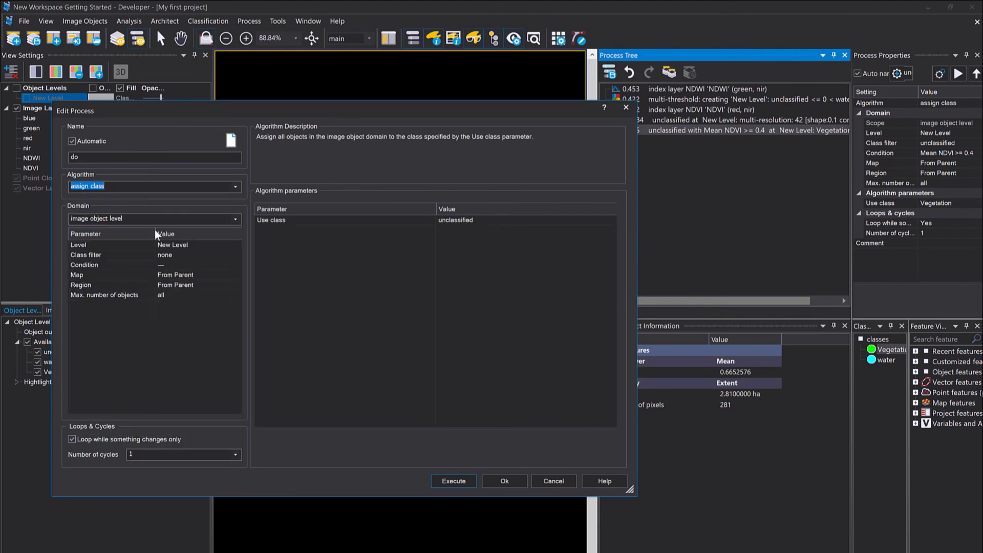
pyautogui.click(236, 255)
pyautogui.click(236, 255)
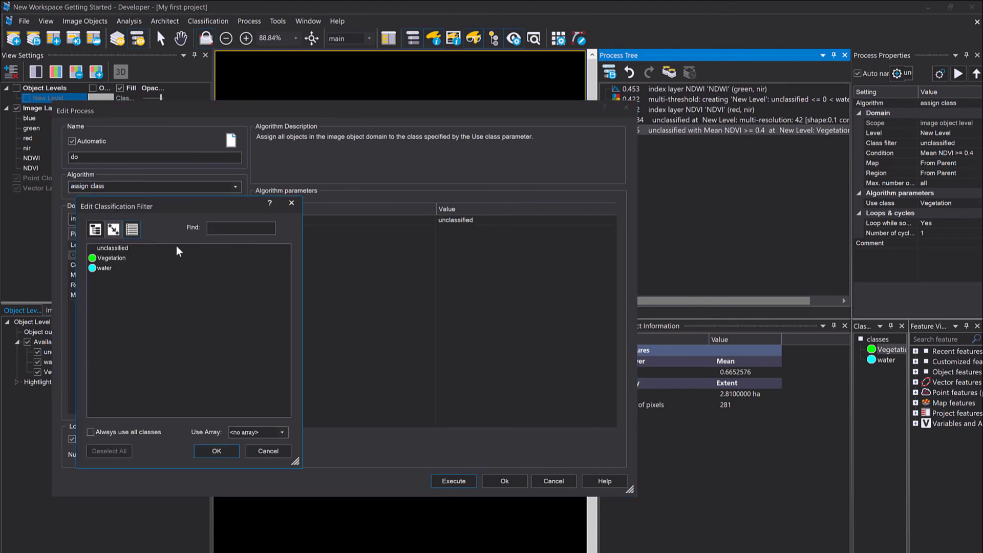
pyautogui.doubleClick(118, 250)
# Step: Assign them to a new orange Non-Vegetation class and execute the process
pyautogui.click(494, 219)
pyautogui.write('N')
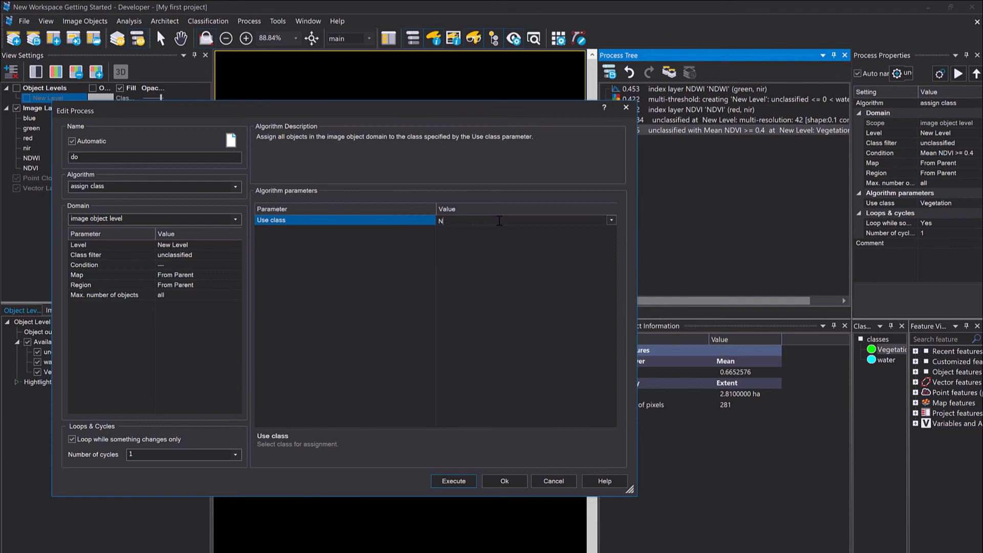
pyautogui.write('on-Vegetation')
pyautogui.press('Return')
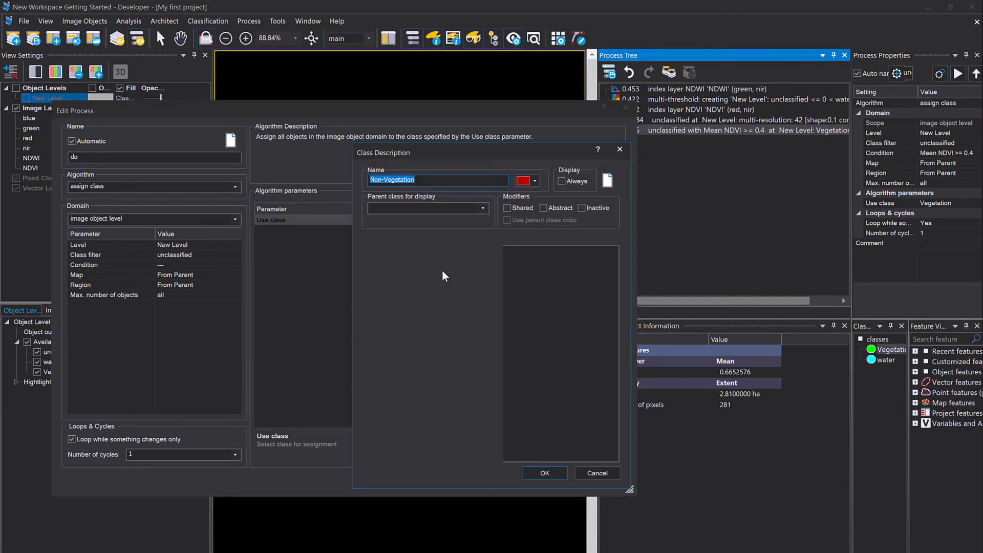
pyautogui.click(534, 181)
pyautogui.click(530, 238)
pyautogui.doubleClick(474, 321)
pyautogui.click(545, 473)
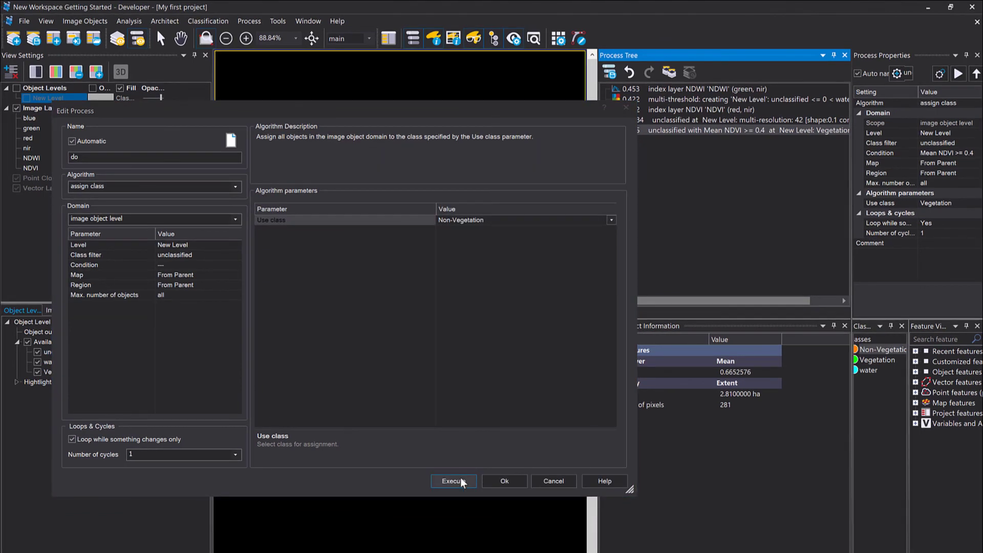
pyautogui.click(460, 477)
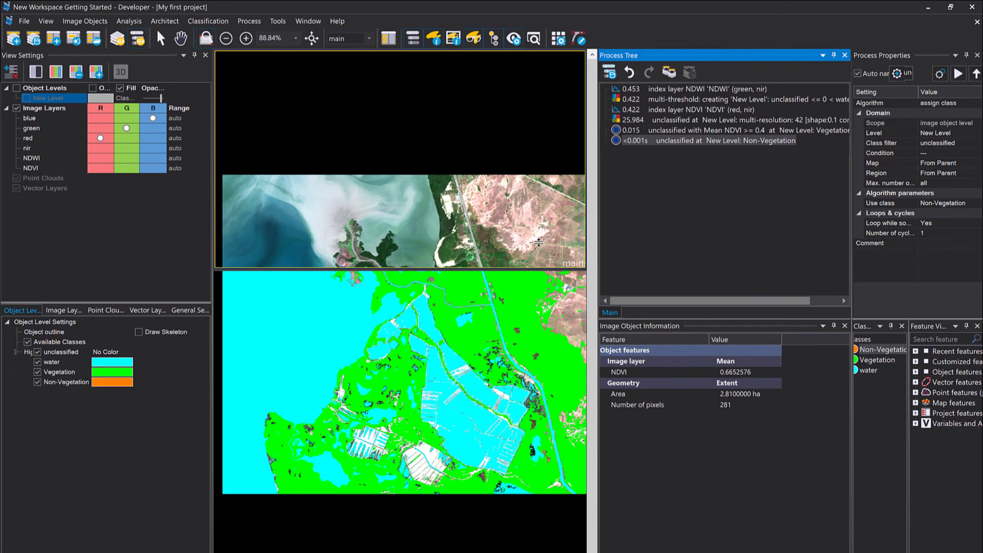
# Step: Drag the split-view divider down to compare the classified map with the raw image
pyautogui.moveTo(529, 199); pyautogui.dragTo(522, 272)
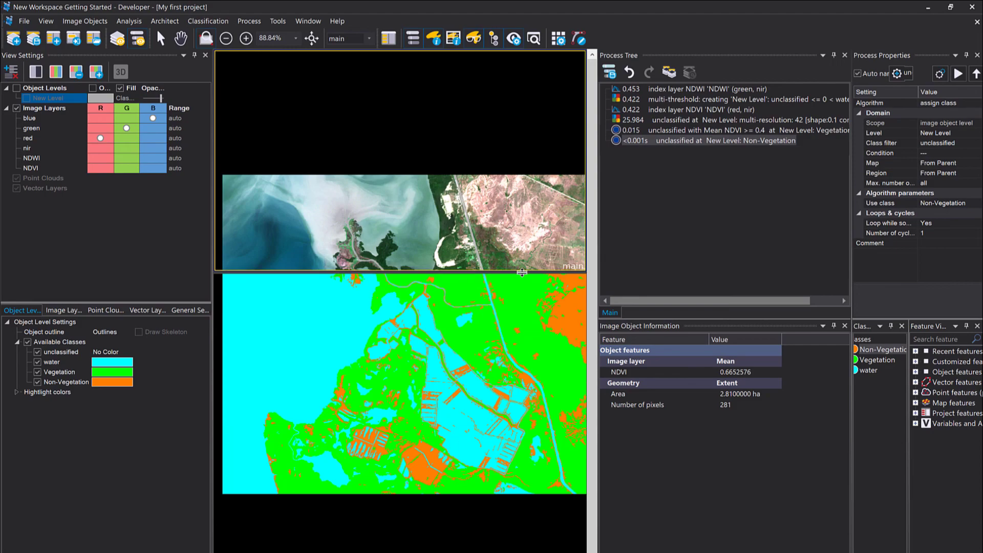